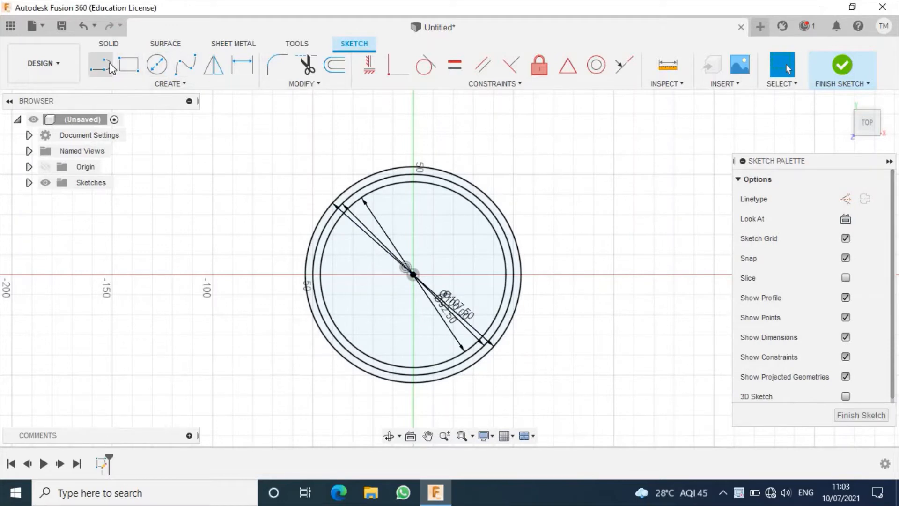
Draw a vertical line about 85 mm long from the circles' common centre up past the outer circle.
click(100, 66)
click(414, 276)
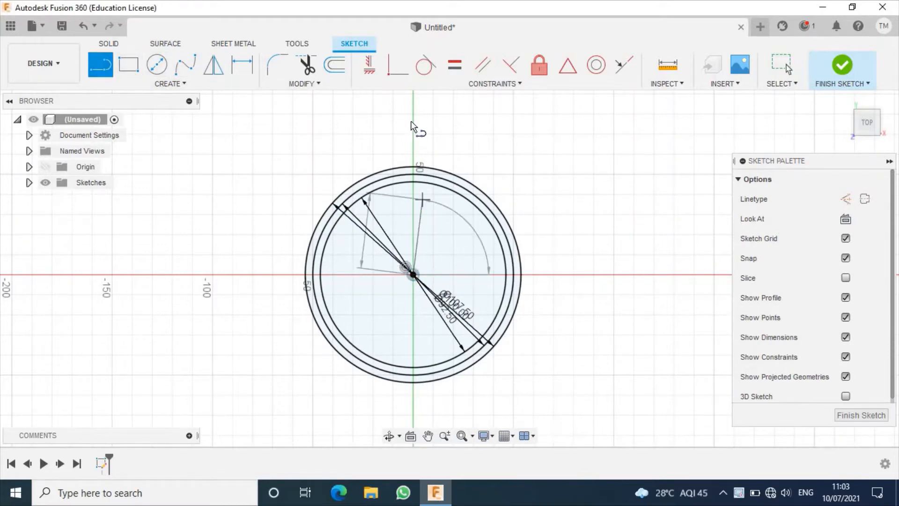
double_click(442, 103)
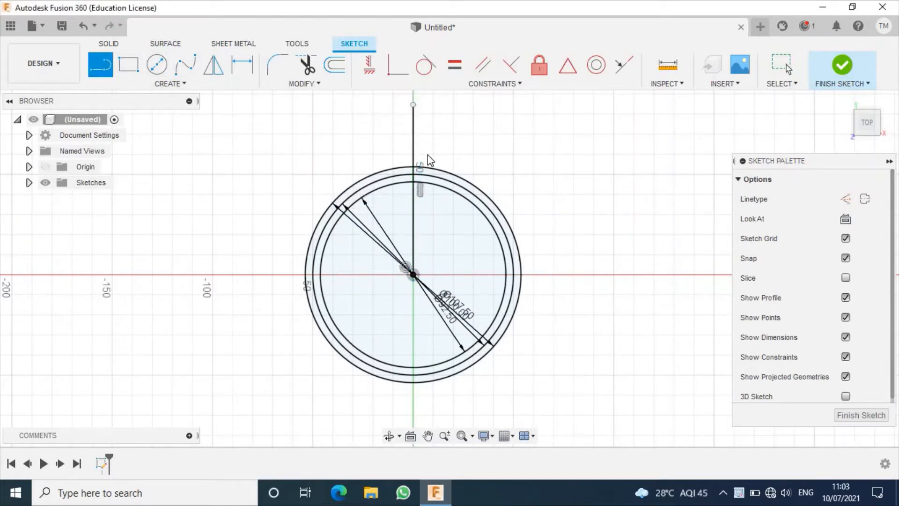
Draw three separate slanted lines from the circles' centre past the outer circle, fanned out to the right of the vertical line.
click(413, 275)
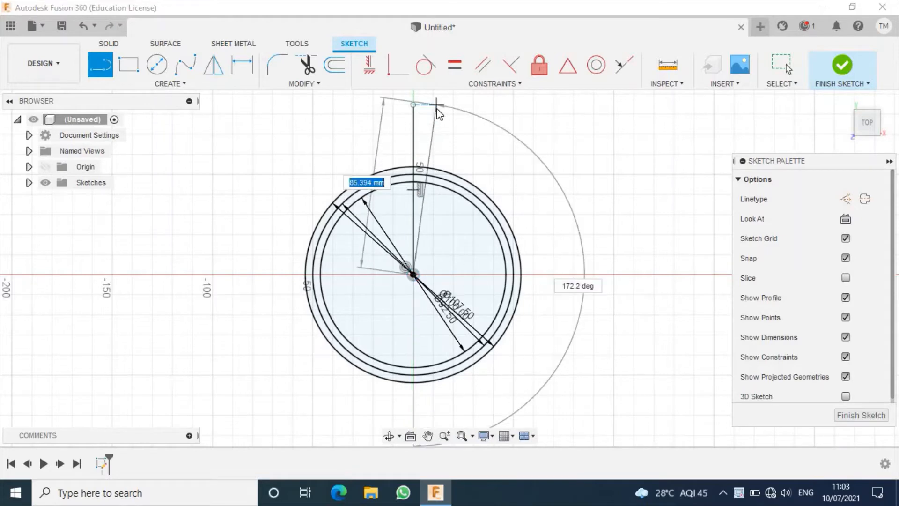
click(436, 104)
key(Escape)
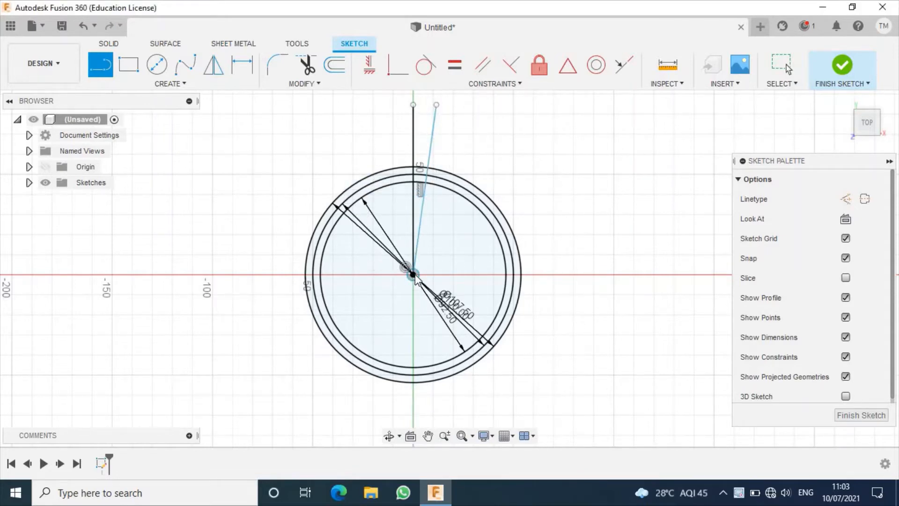
click(414, 277)
click(474, 113)
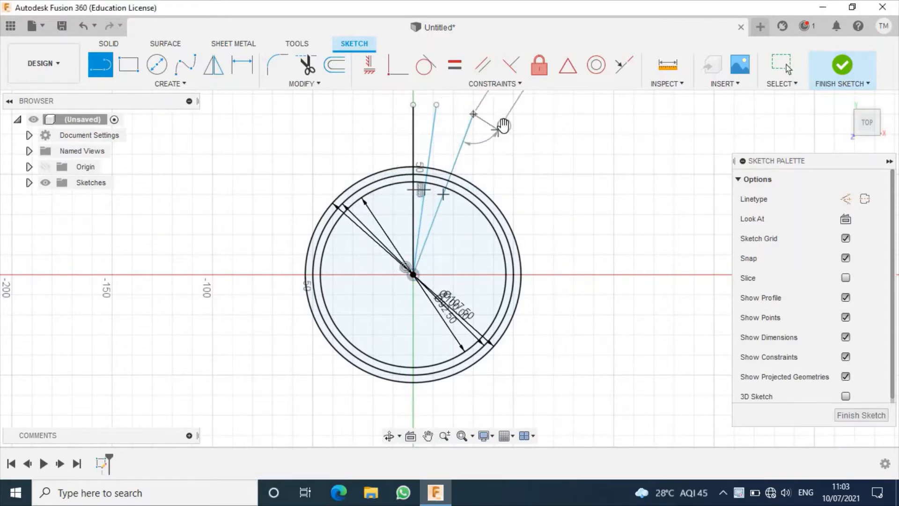
key(Escape)
click(414, 276)
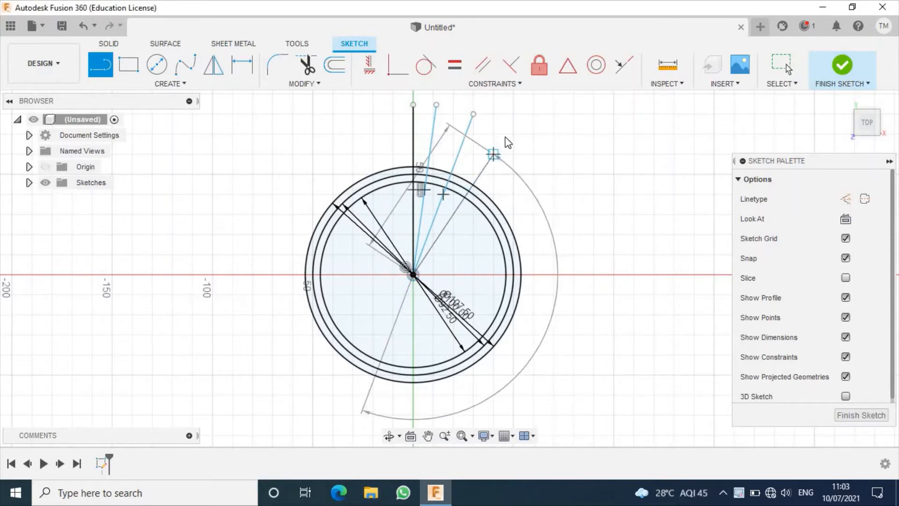
click(514, 133)
key(Escape)
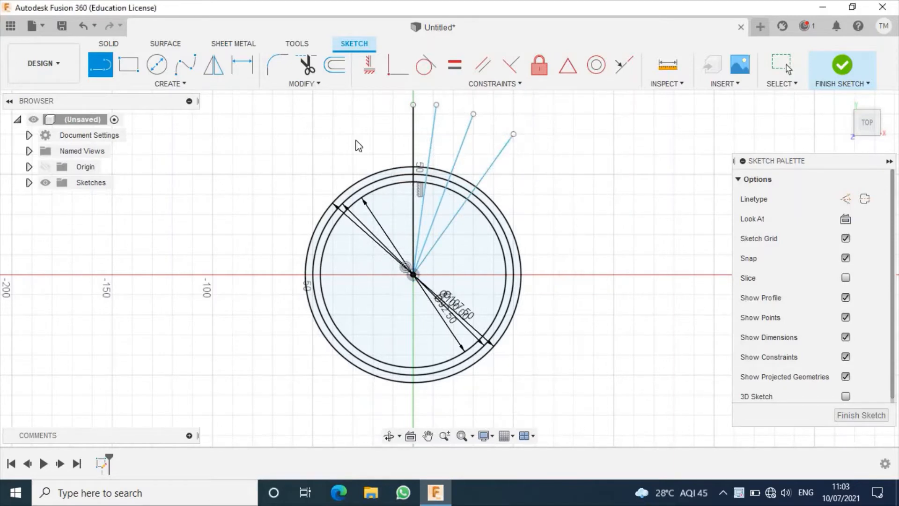
Dimension the angle between the vertical line and the first slanted line as 2 degrees.
click(191, 84)
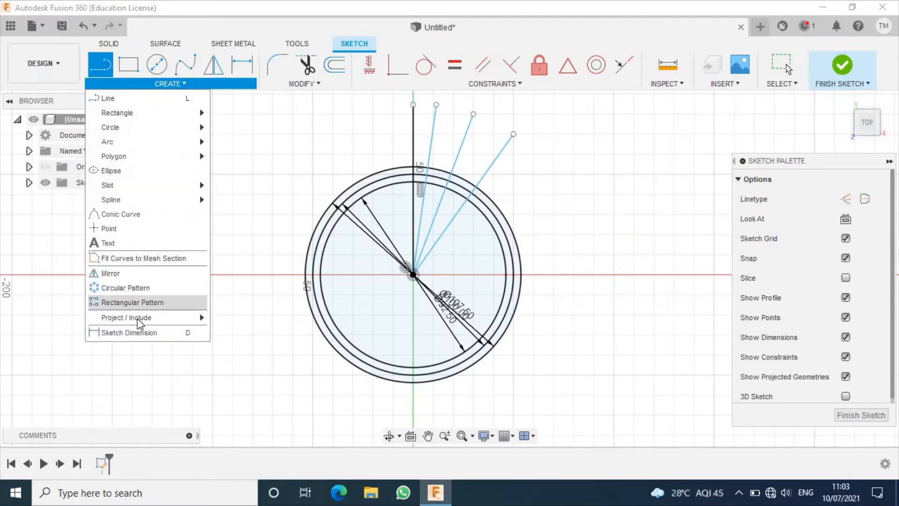
click(138, 333)
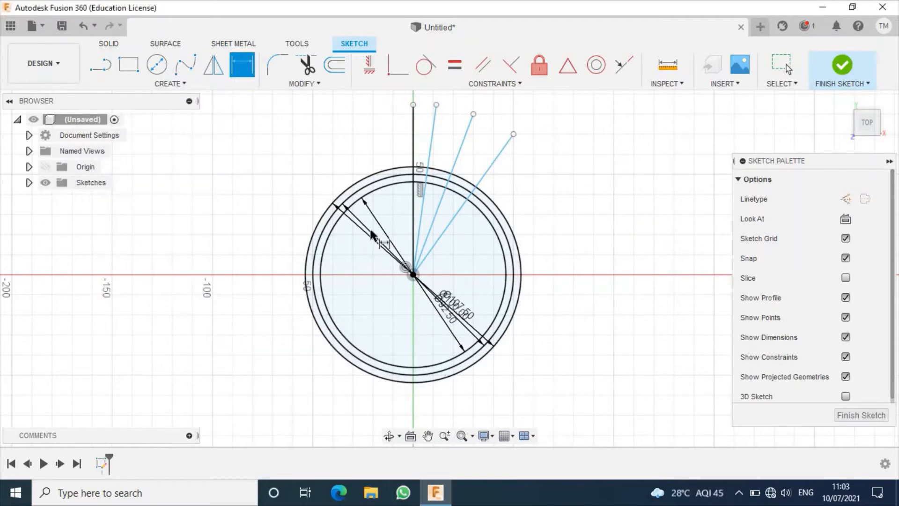
click(414, 126)
click(434, 111)
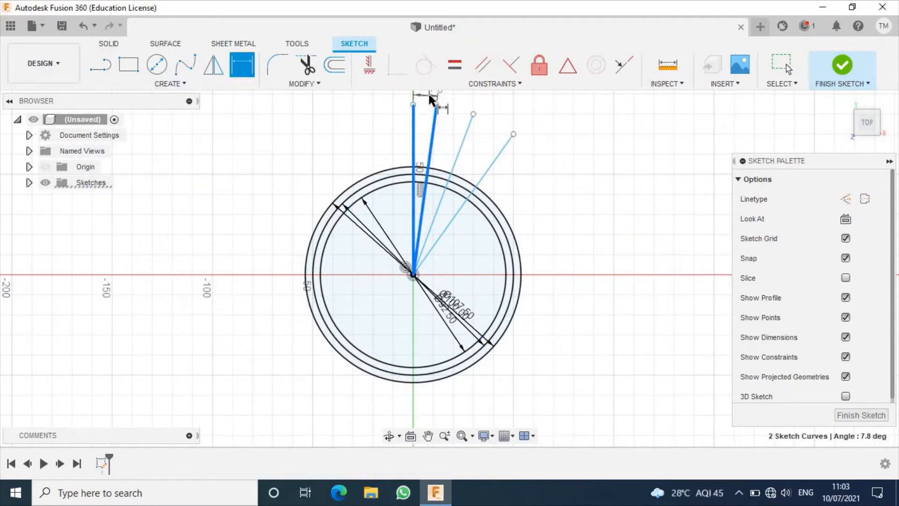
click(429, 95)
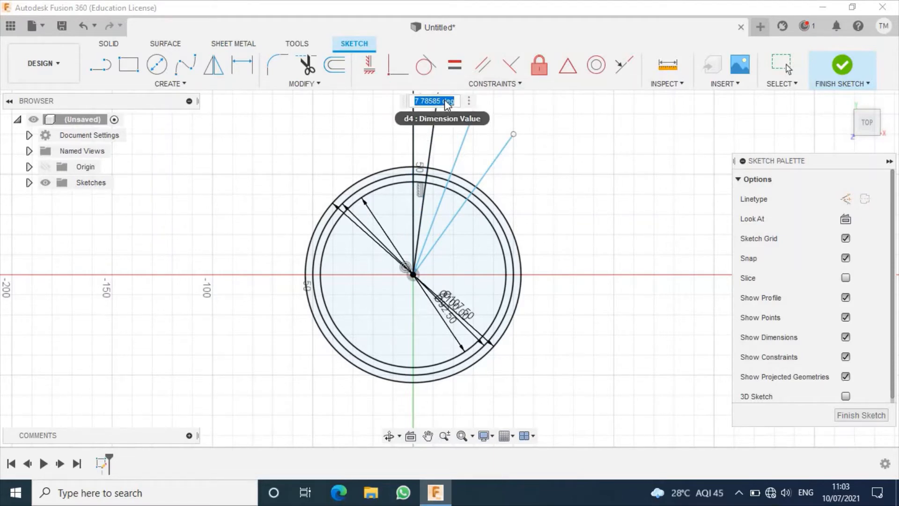
text(2)
key(Return)
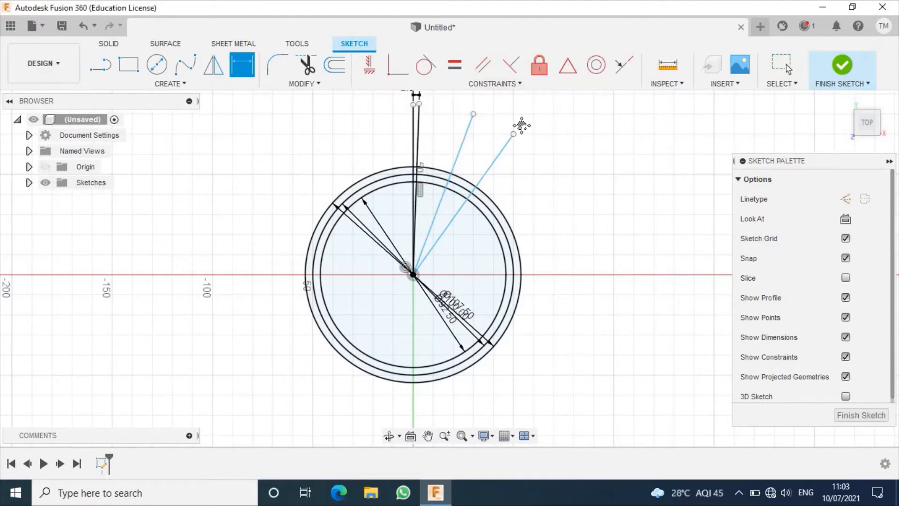
Dimension the angle between the first and second slanted lines as 2 degrees.
middle_drag(521, 126, 514, 181)
click(412, 179)
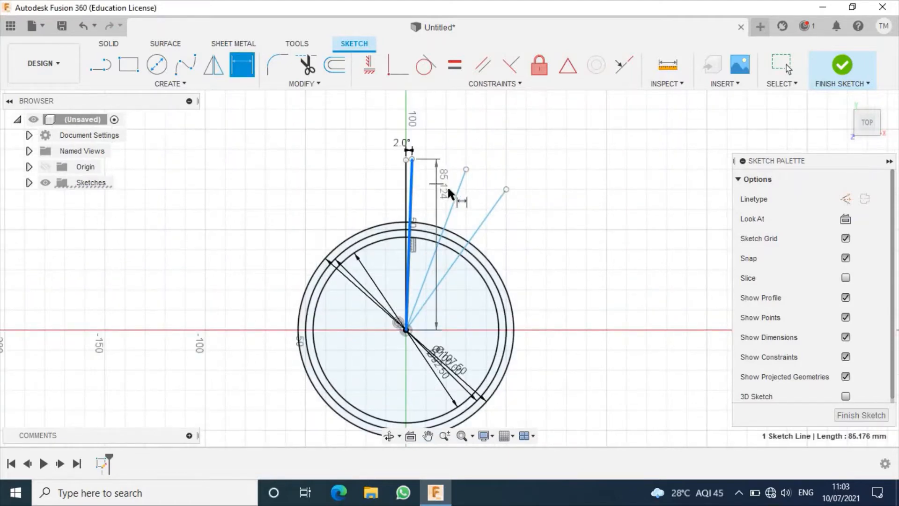
click(458, 193)
click(450, 152)
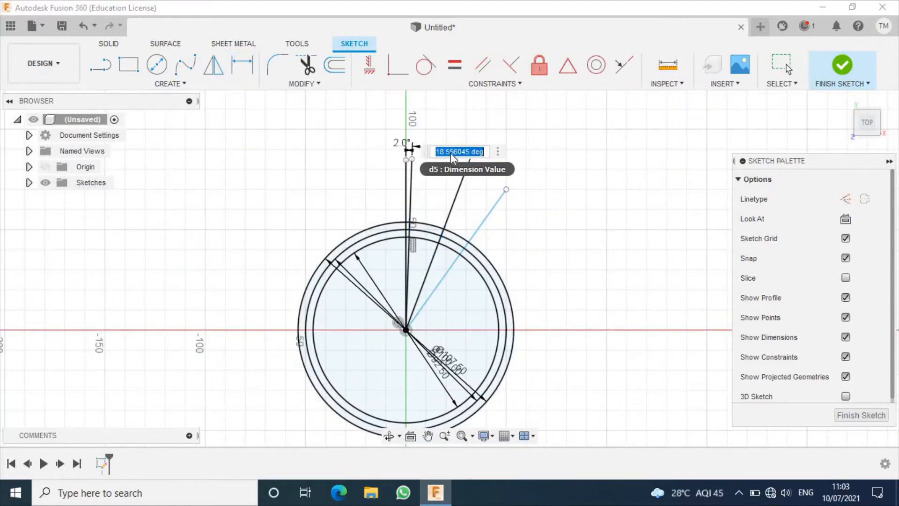
key(Return)
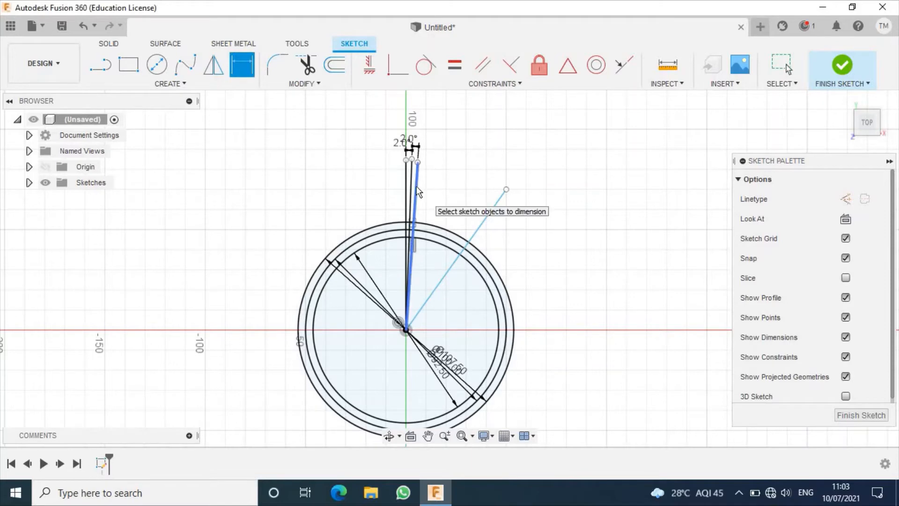
Dimension the angle between the second and third slanted lines as 2 degrees.
click(416, 195)
click(485, 216)
click(468, 178)
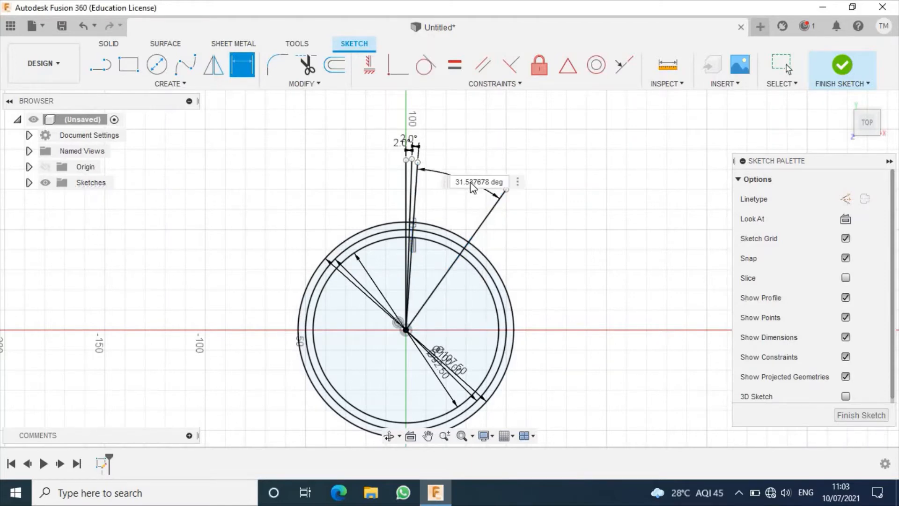
text(2)
key(Return)
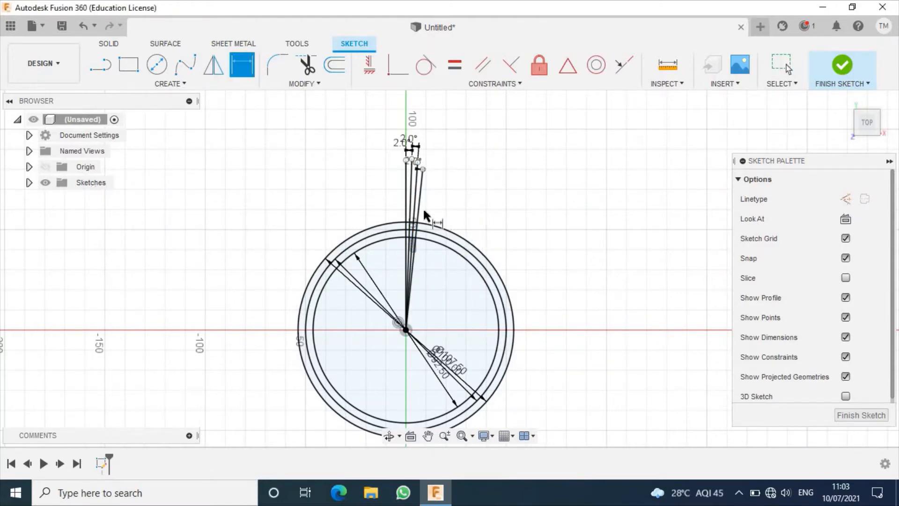
Draw a 3-point arc from the first slanted line's crossing with the outer circle to the second slanted line's crossing with the inner circle.
scroll(423, 207, up, 3)
scroll(495, 165, up, 5)
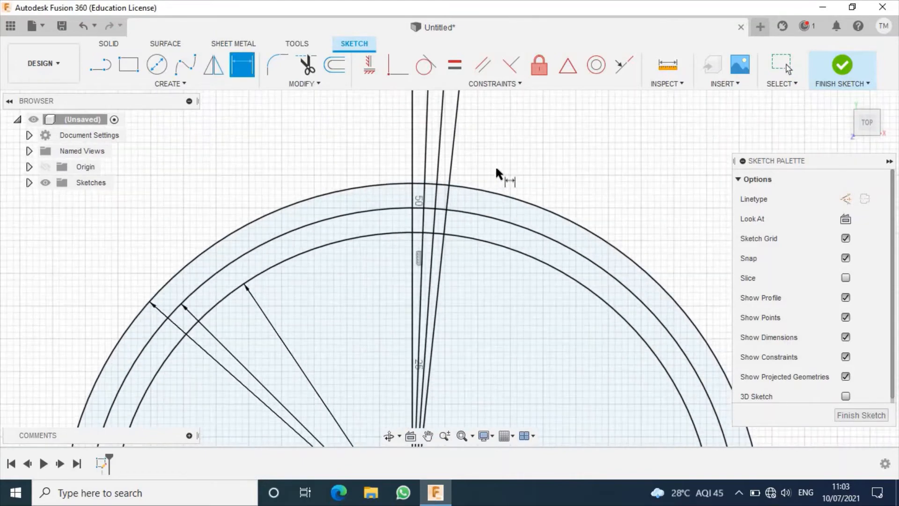
scroll(496, 165, up, 3)
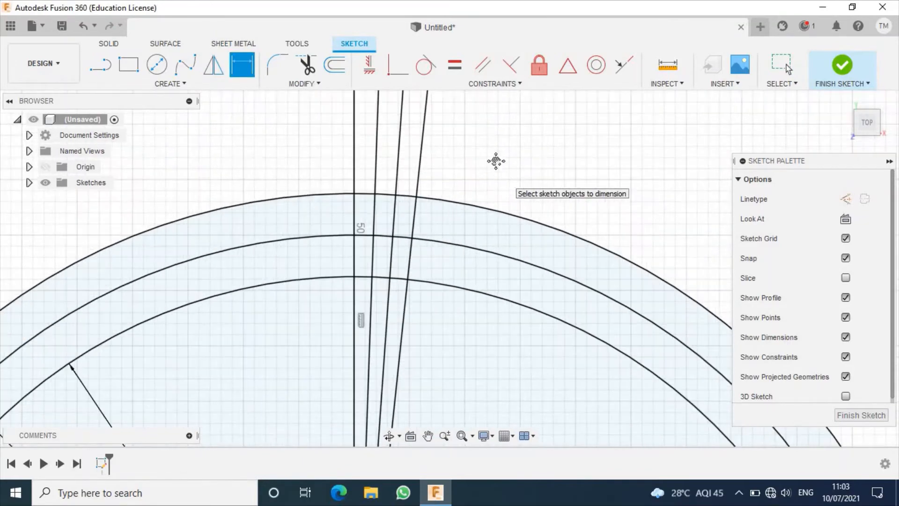
click(170, 84)
mouse_move(193, 145)
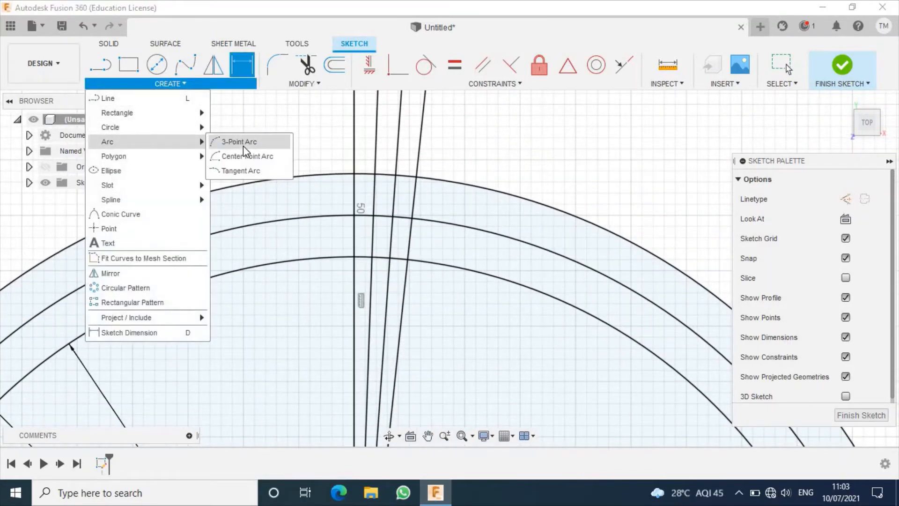
click(234, 154)
click(375, 174)
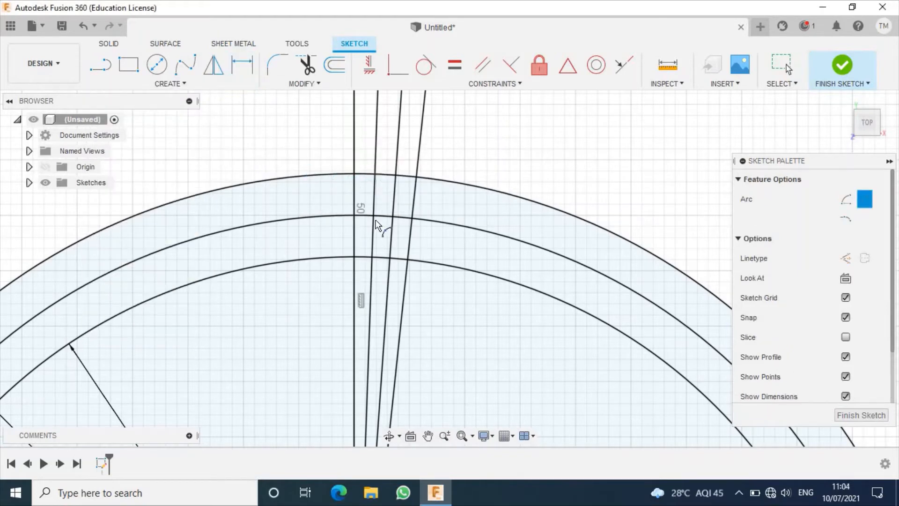
click(390, 257)
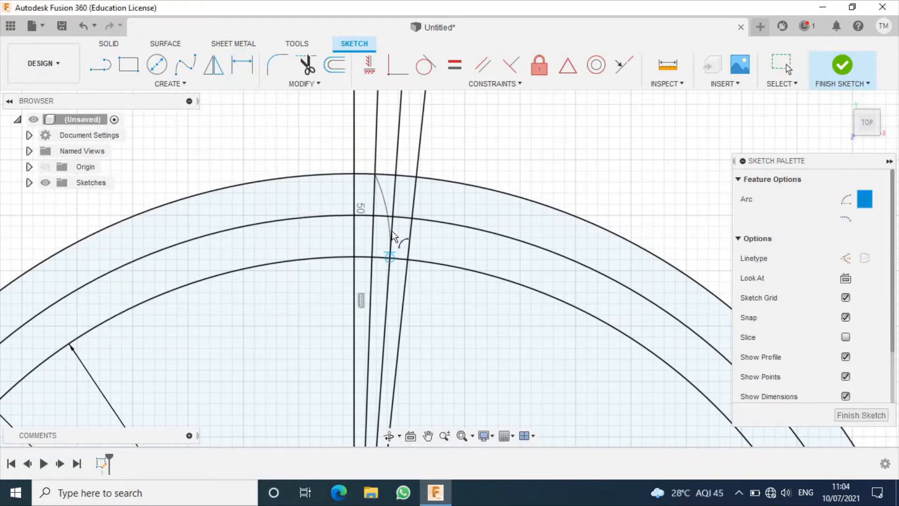
click(392, 234)
scroll(392, 234, down, 1)
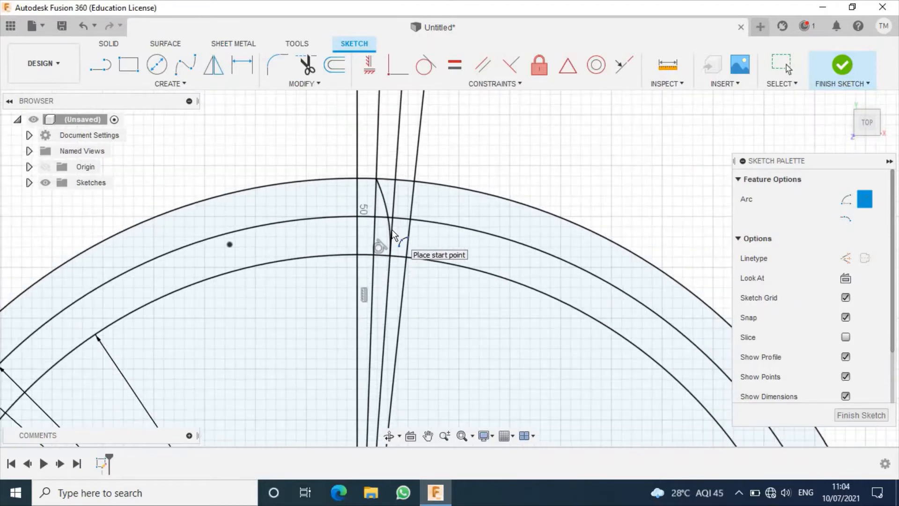
key(Escape)
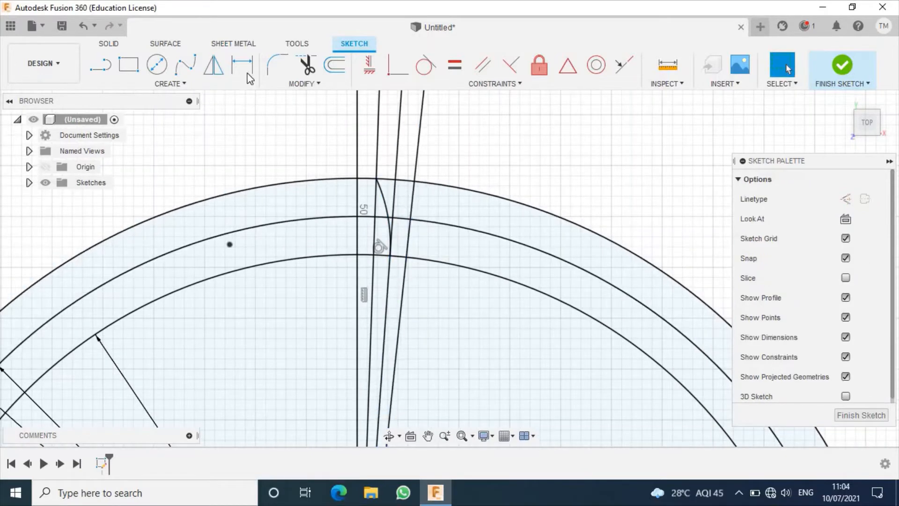
Trim the slanted lines beyond the outer circle and the portions of all three circles outside the narrow wedge.
click(307, 75)
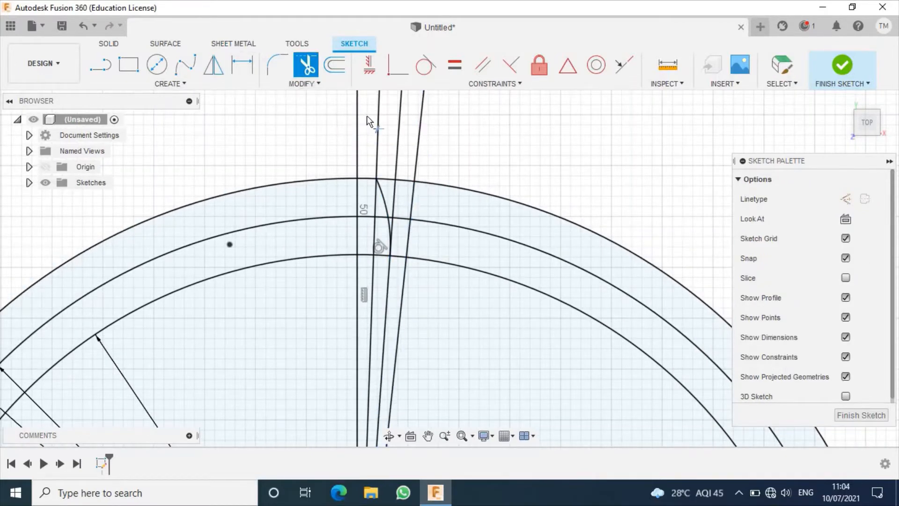
click(383, 127)
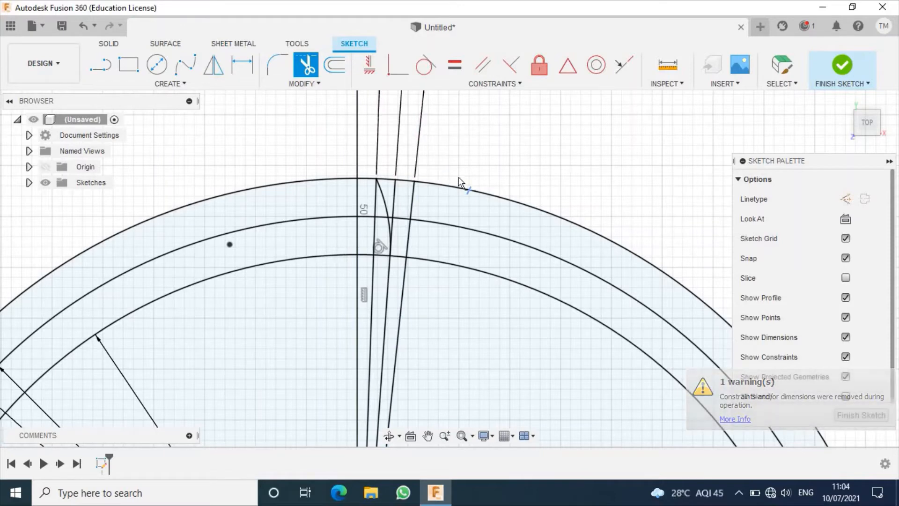
click(457, 206)
click(452, 224)
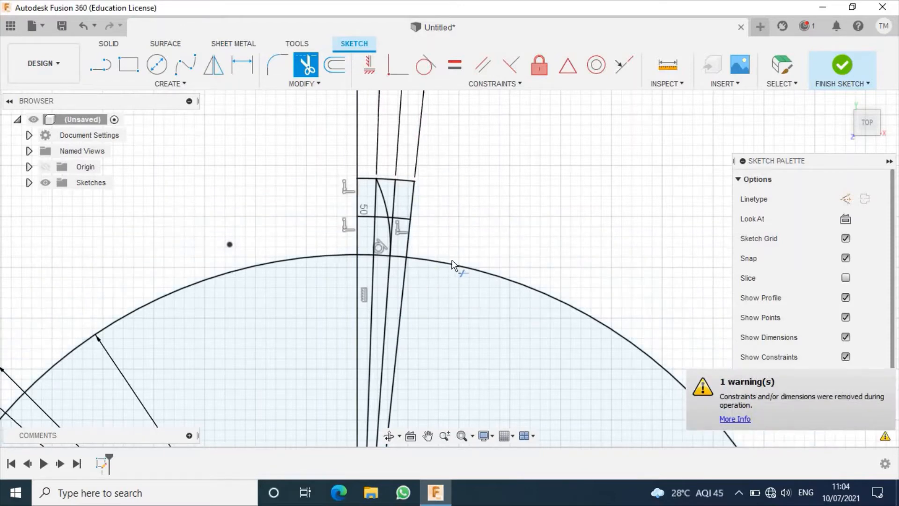
click(451, 269)
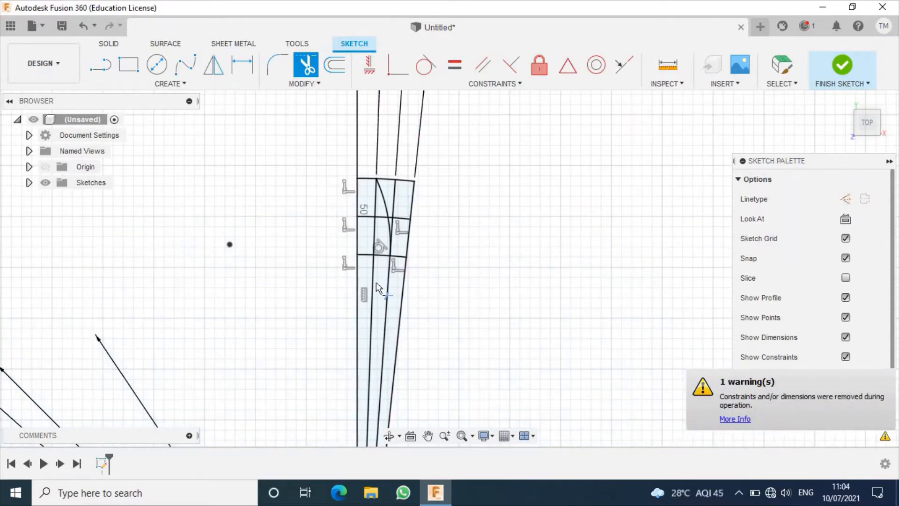
Trim the three slanted lines between the inner arc and the circles' centre.
click(378, 288)
click(386, 286)
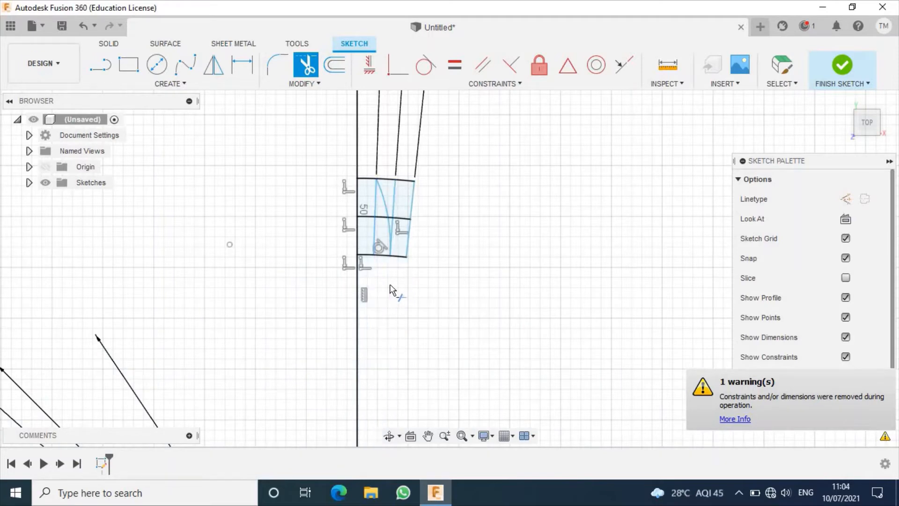
click(403, 190)
key(Escape)
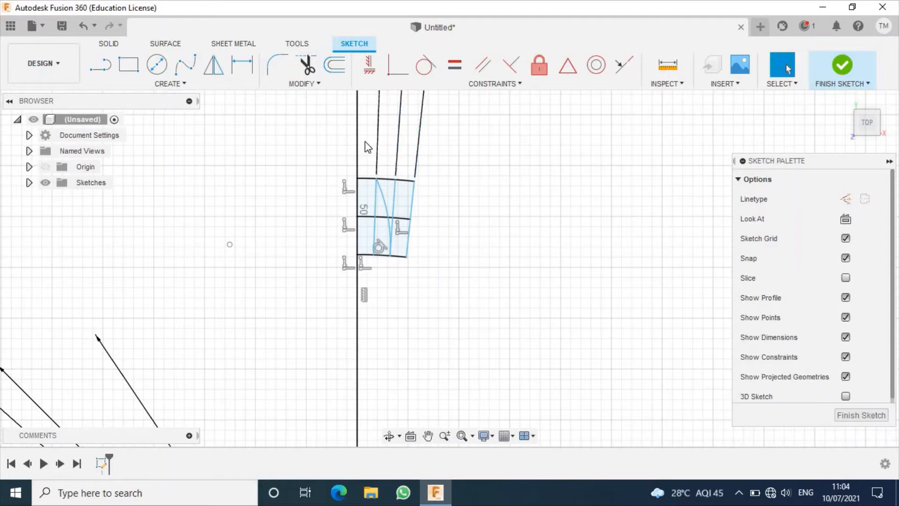
Delete the leftover 2-degree angle dimensions above the outer arc.
click(411, 155)
key(Delete)
scroll(415, 173, up, 3)
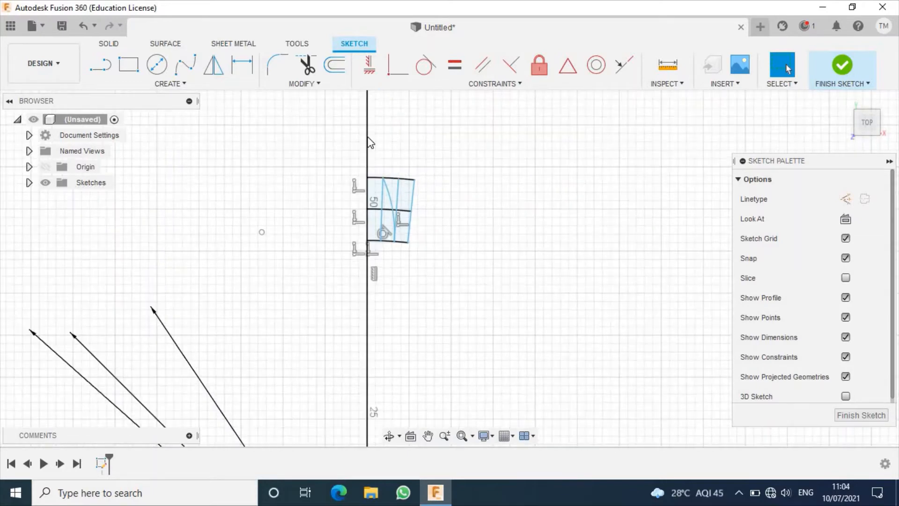
Trim the outer arc to the right of the tooth curve and the second and third slanted lines above the middle arc.
click(307, 68)
click(397, 185)
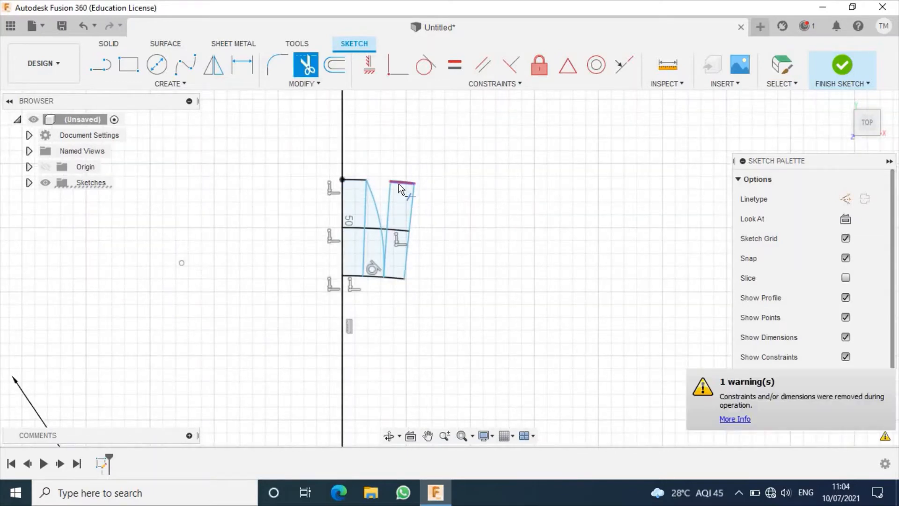
click(389, 201)
click(411, 220)
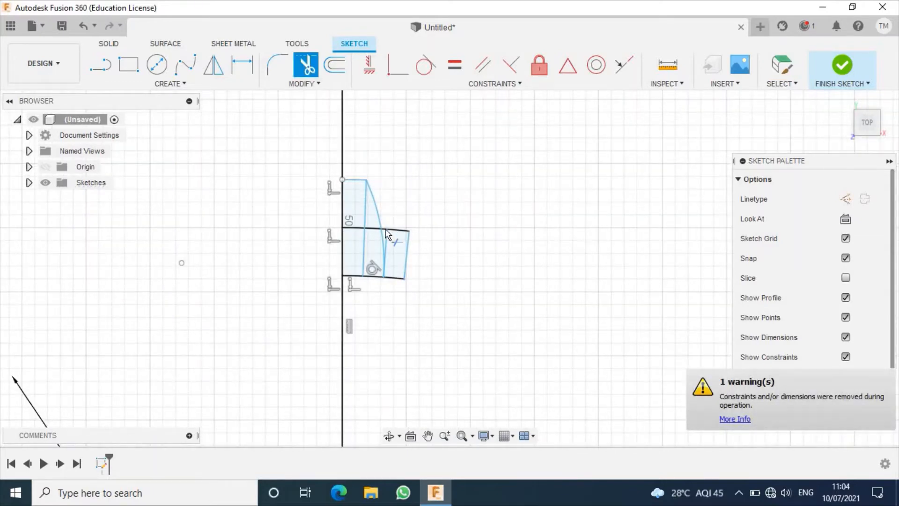
Trim the middle arc inside the tooth and delete the leftover middle circle.
click(360, 231)
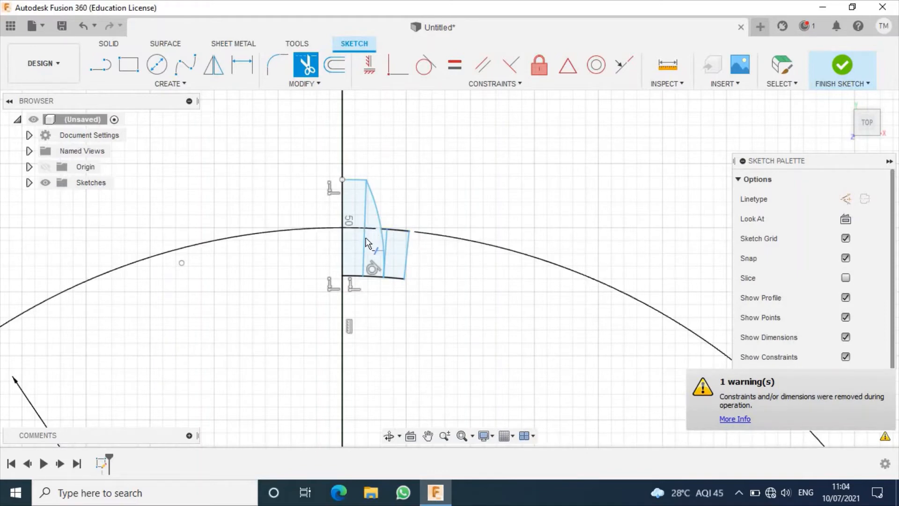
key(Escape)
click(310, 227)
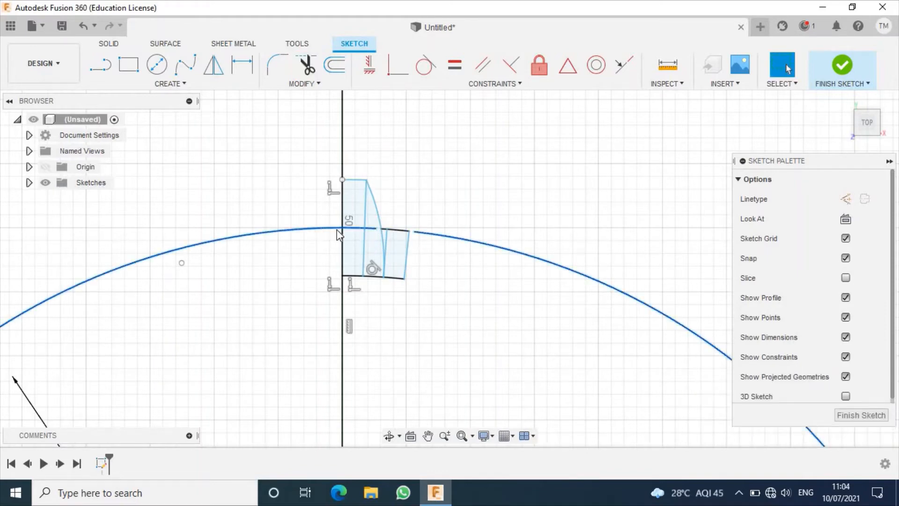
key(Delete)
Delete the remaining slanted lines inside and beside the tooth, along with the middle arc stub outside the tooth curve.
click(364, 234)
key(Delete)
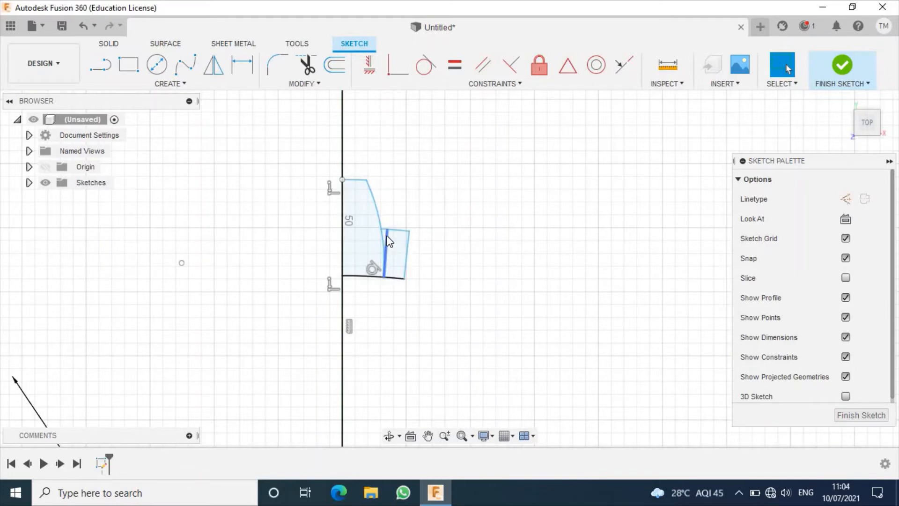
click(406, 250)
key(Delete)
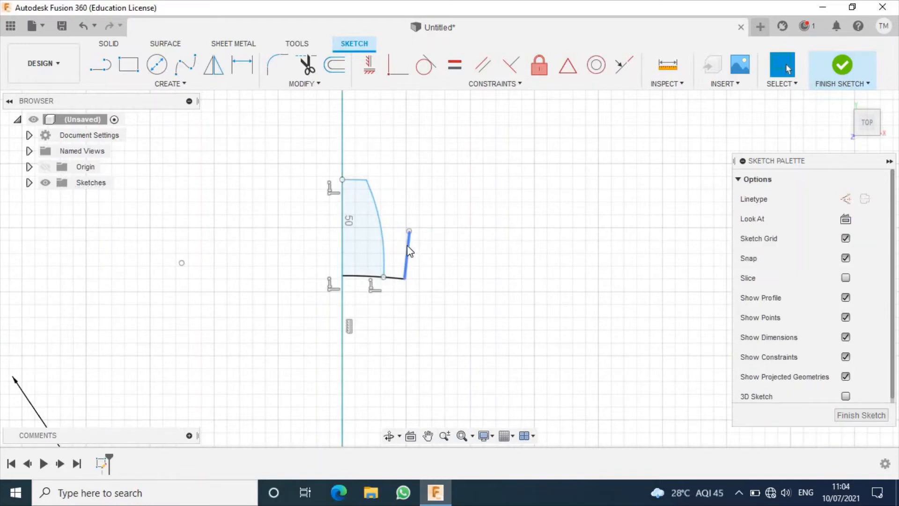
Trim the inner arc under the tooth and delete the leftover inner circle, keeping the short root segment beside the tooth curve.
click(354, 180)
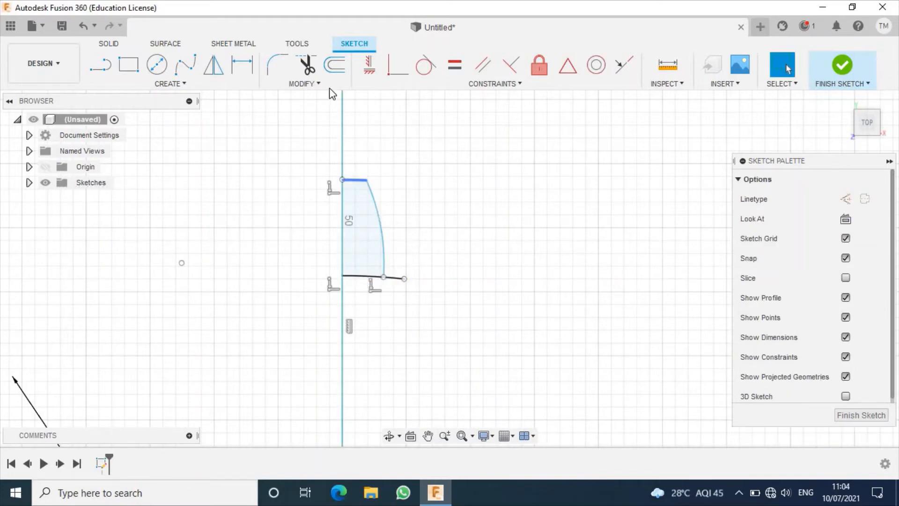
click(311, 68)
click(360, 275)
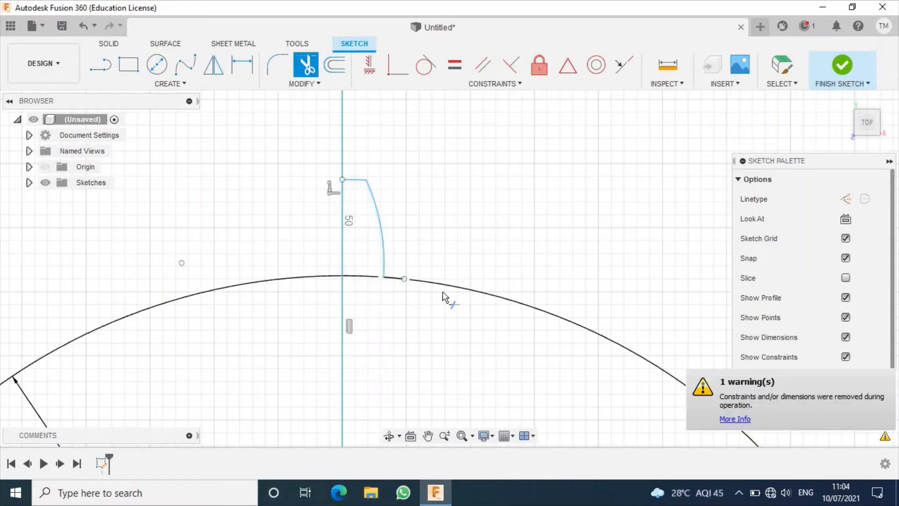
key(Escape)
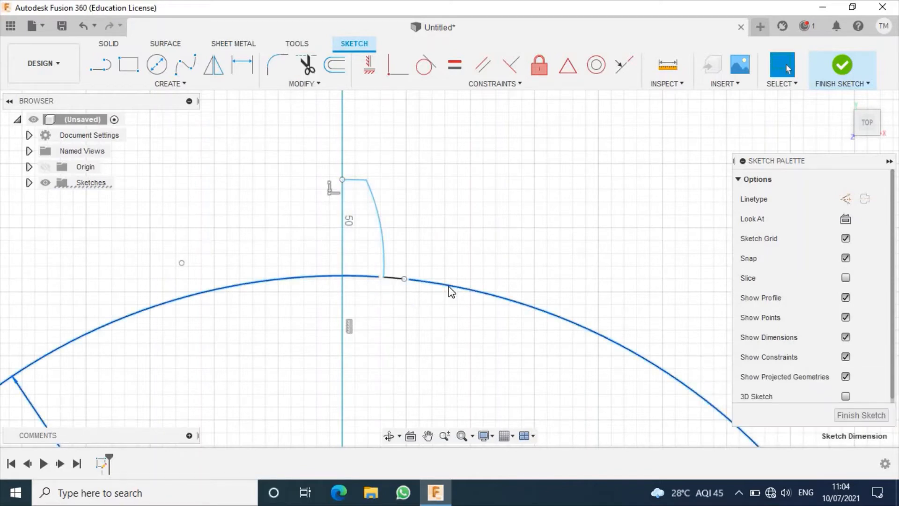
click(451, 292)
key(Delete)
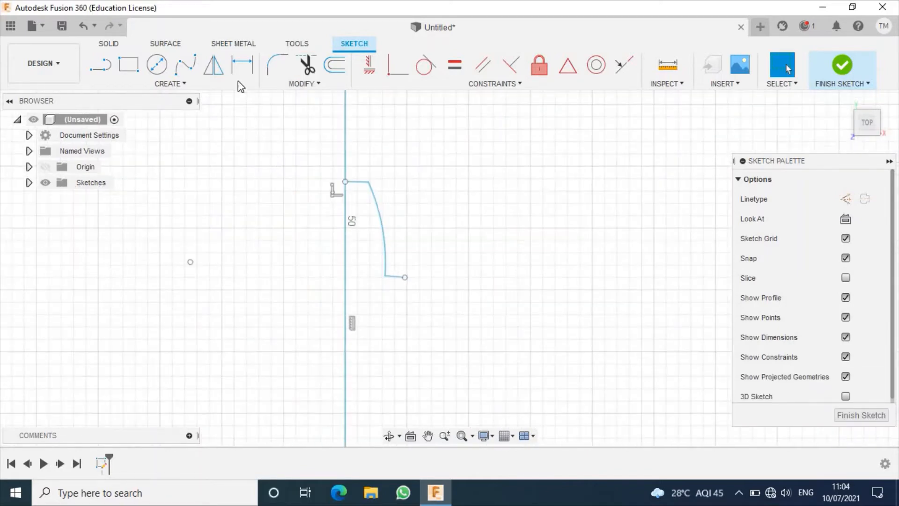
Mirror the tip arc, tooth curve and short root segment about the vertical line.
click(213, 65)
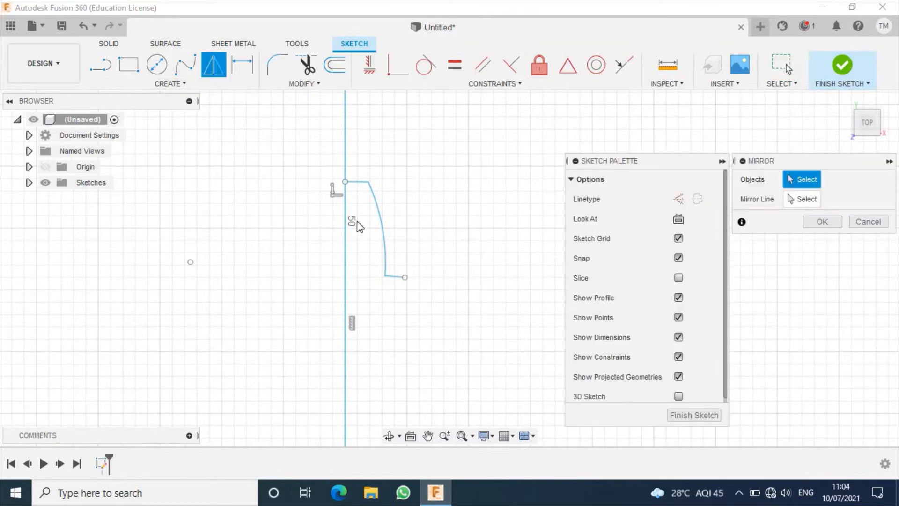
click(363, 182)
click(386, 243)
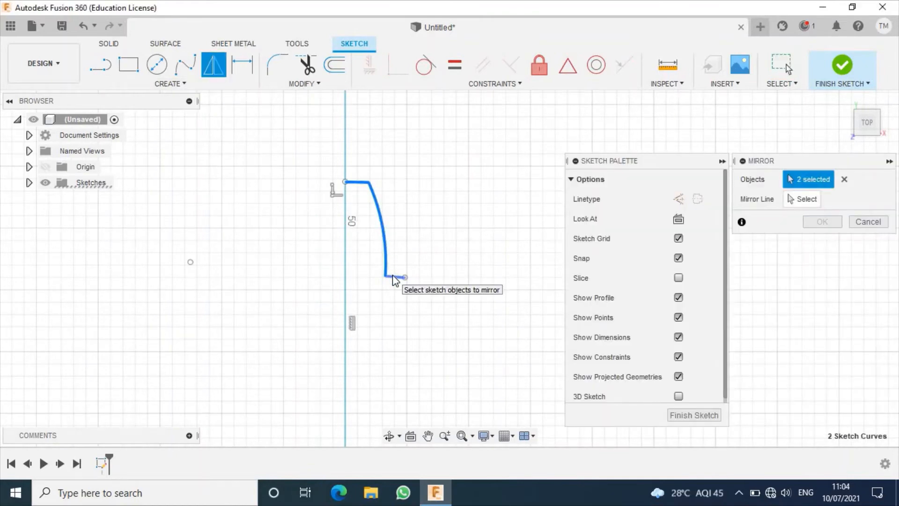
click(396, 277)
click(805, 199)
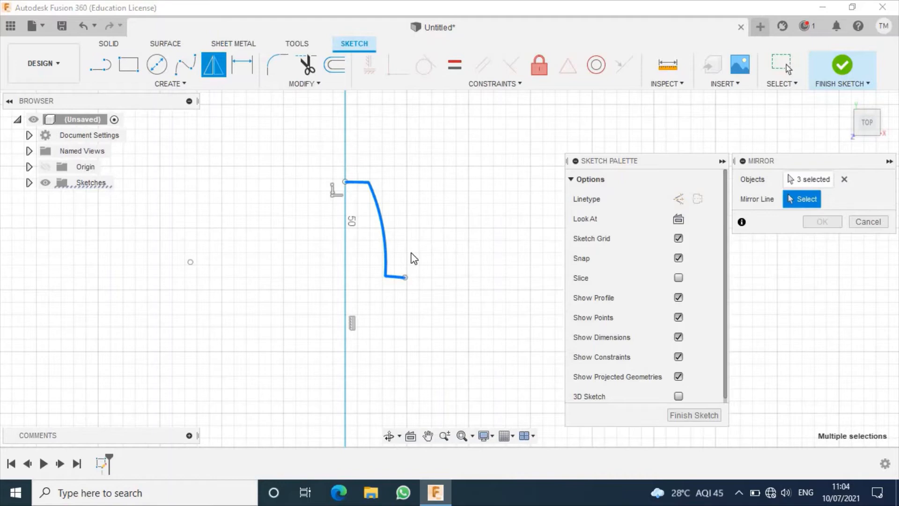
click(345, 255)
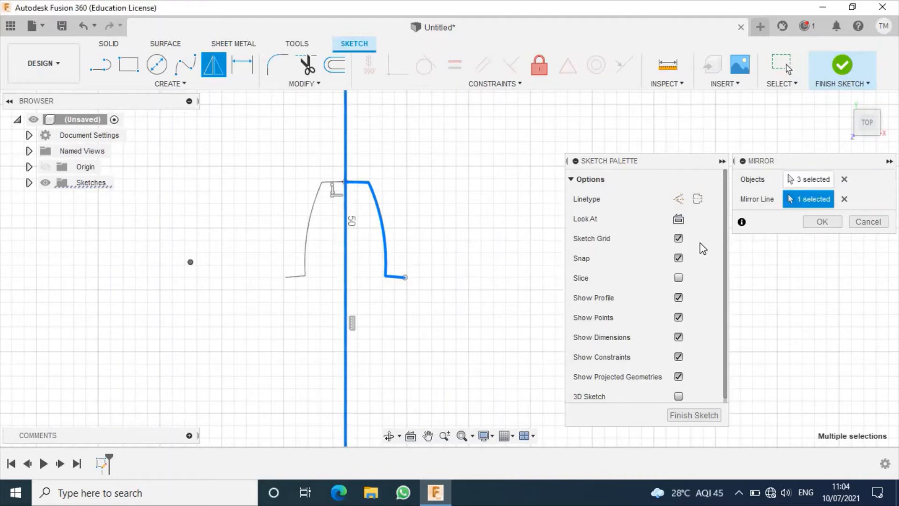
click(821, 222)
Start a circular sketch pattern with the tip arcs, both tooth curves and both root segments as its objects.
scroll(345, 301, down, 4)
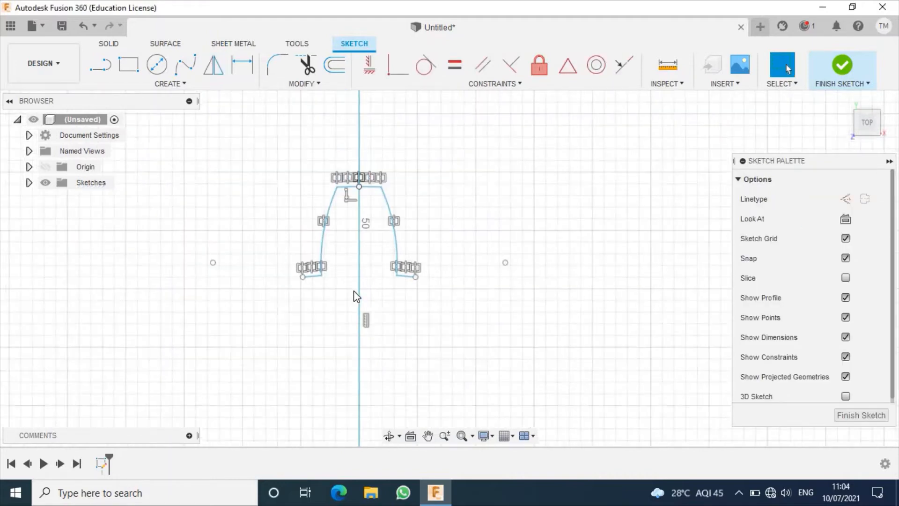
mouse_move(426, 298)
middle_down()
mouse_move(438, 213)
mouse_move(428, 224)
middle_up()
scroll(427, 225, down, 3)
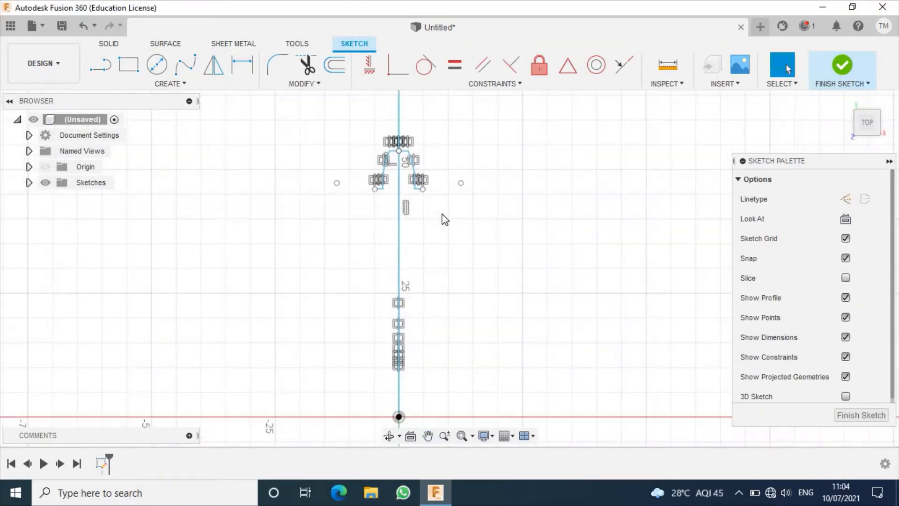
click(182, 85)
click(146, 287)
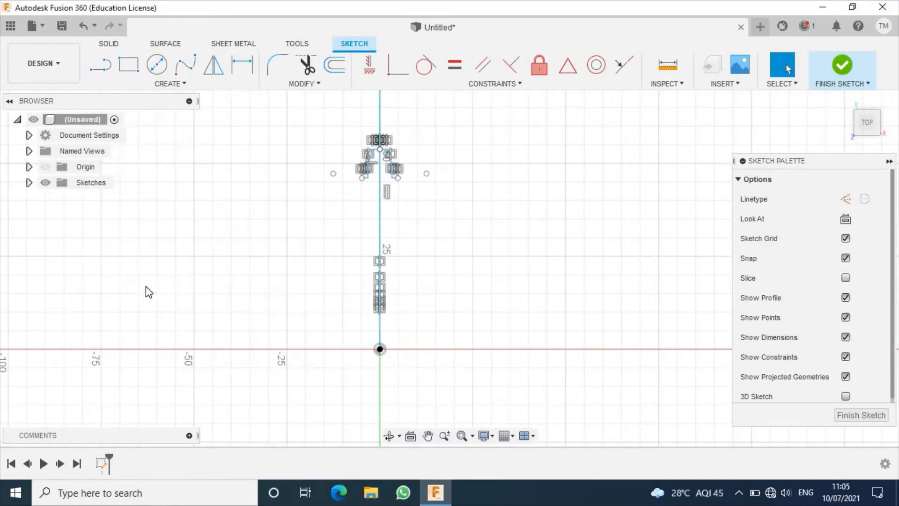
scroll(410, 151, up, 4)
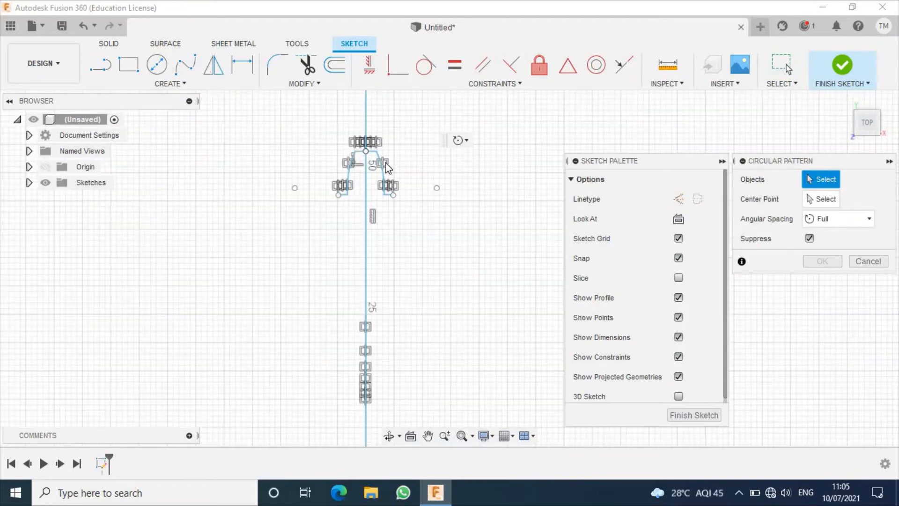
click(346, 150)
click(330, 181)
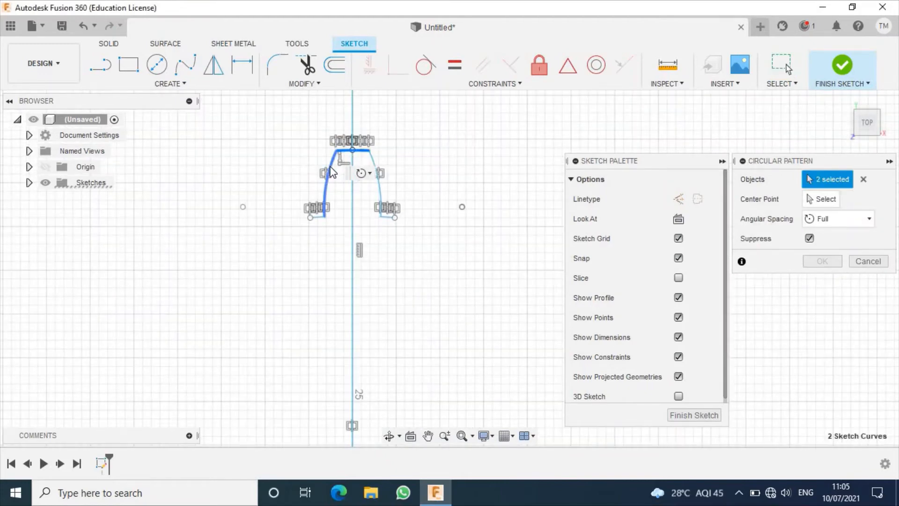
click(324, 213)
click(322, 217)
click(317, 217)
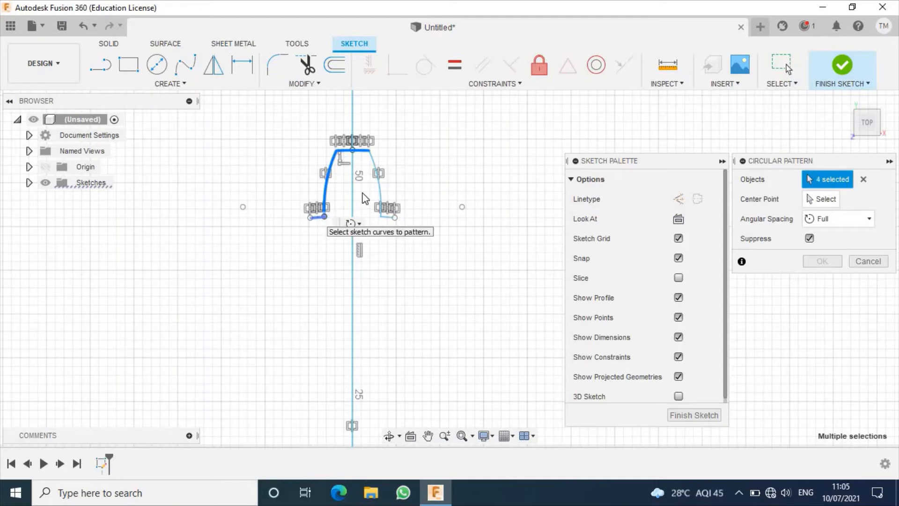
click(379, 171)
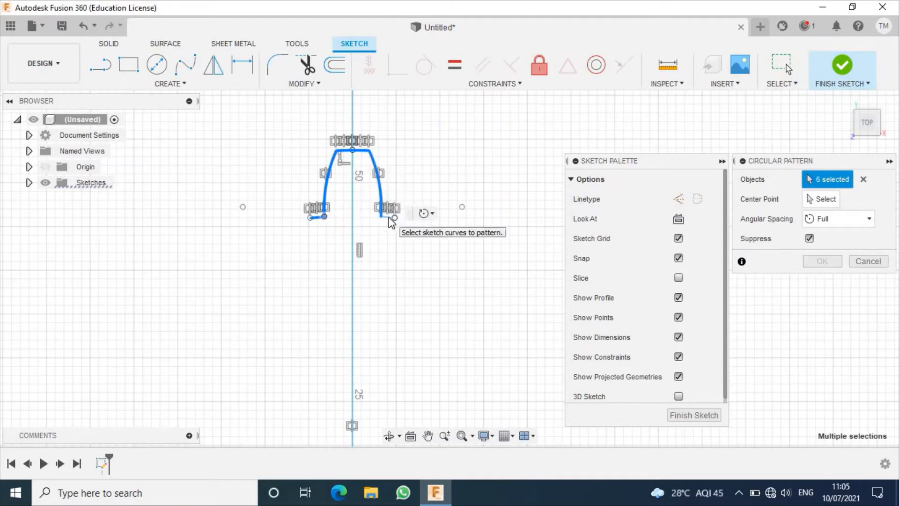
click(390, 217)
scroll(432, 237, up, 1)
scroll(431, 236, down, 1)
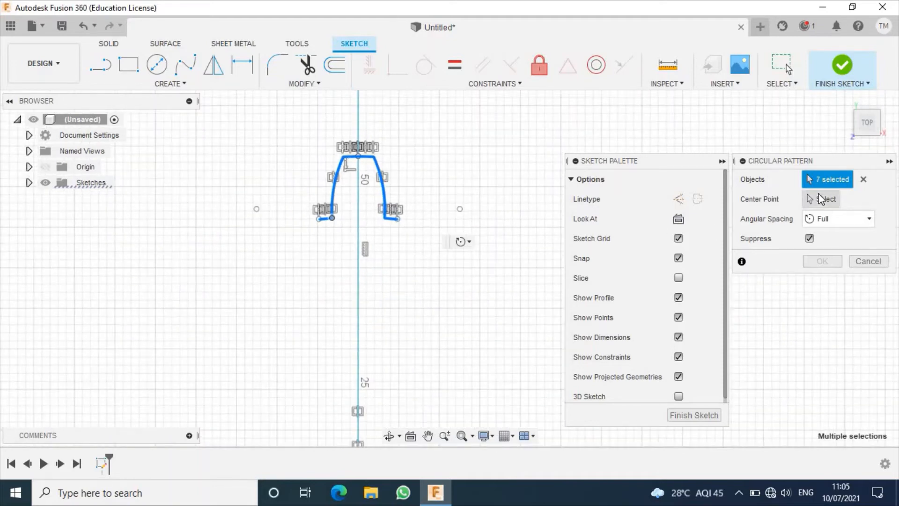
Pattern the tooth profile around the origin with full angular spacing and a quantity of 30.
click(822, 199)
middle_drag(432, 399, 434, 300)
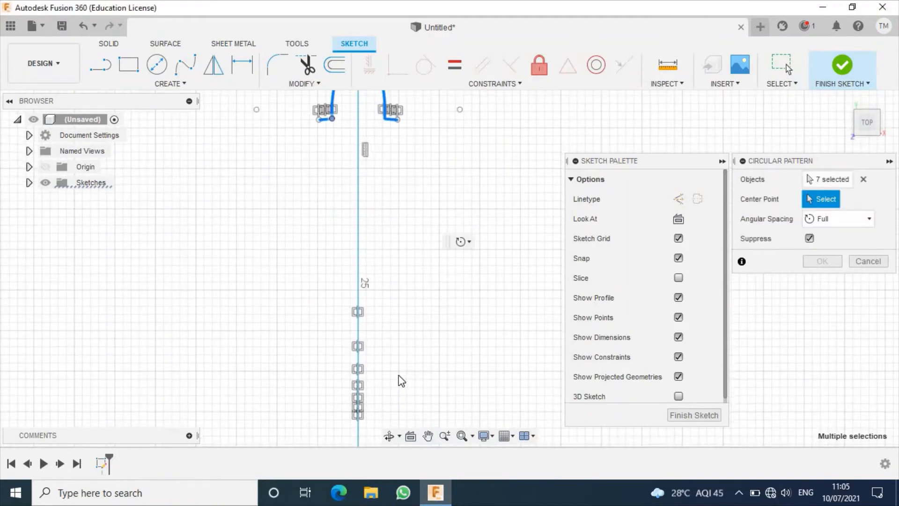
scroll(400, 367, up, 1)
scroll(400, 356, down, 3)
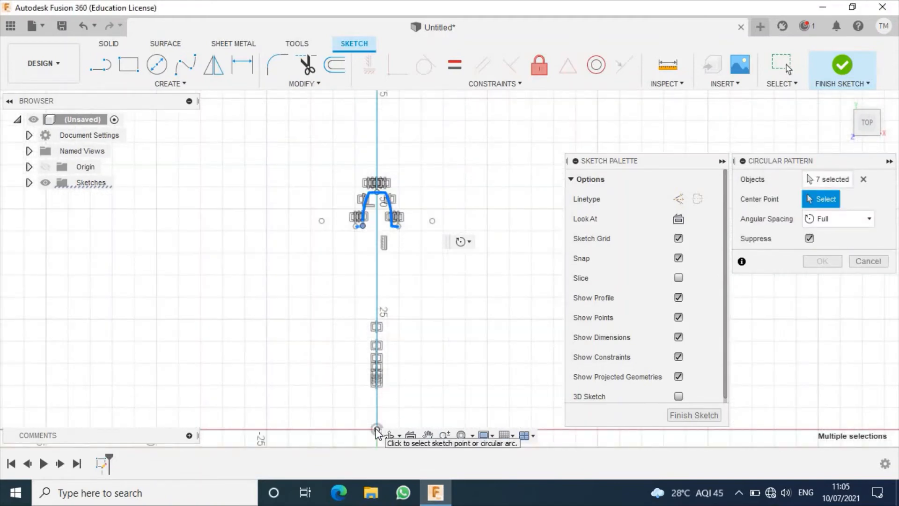
click(377, 430)
middle_drag(417, 379, 392, 349)
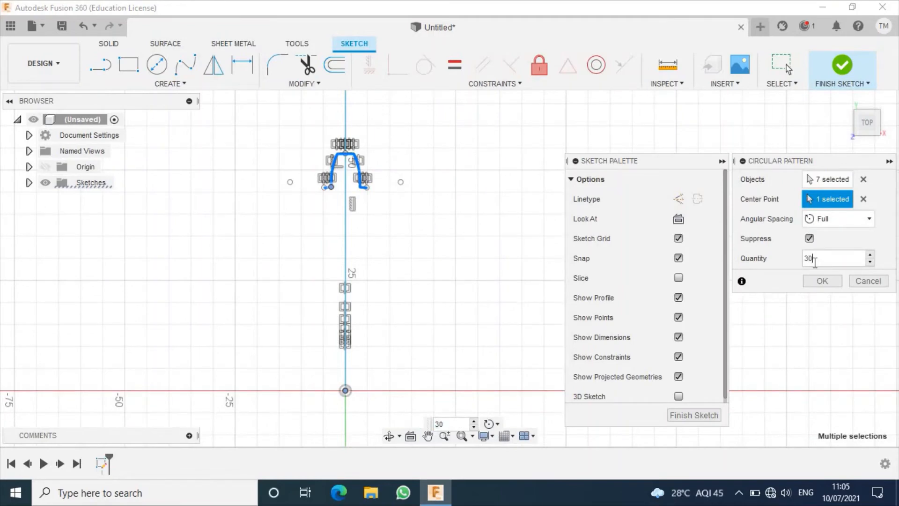
click(823, 281)
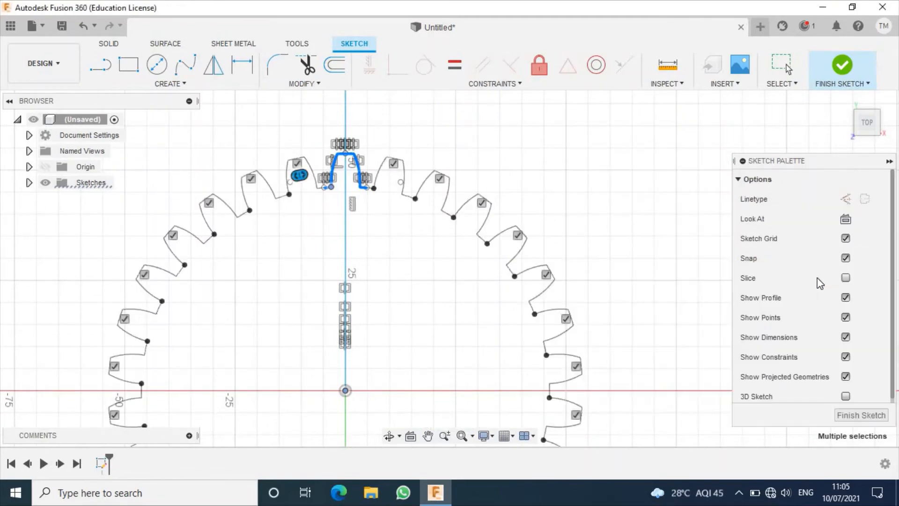
Finish the gear sketch and delete the line running from the centre out past the teeth.
click(843, 66)
click(544, 218)
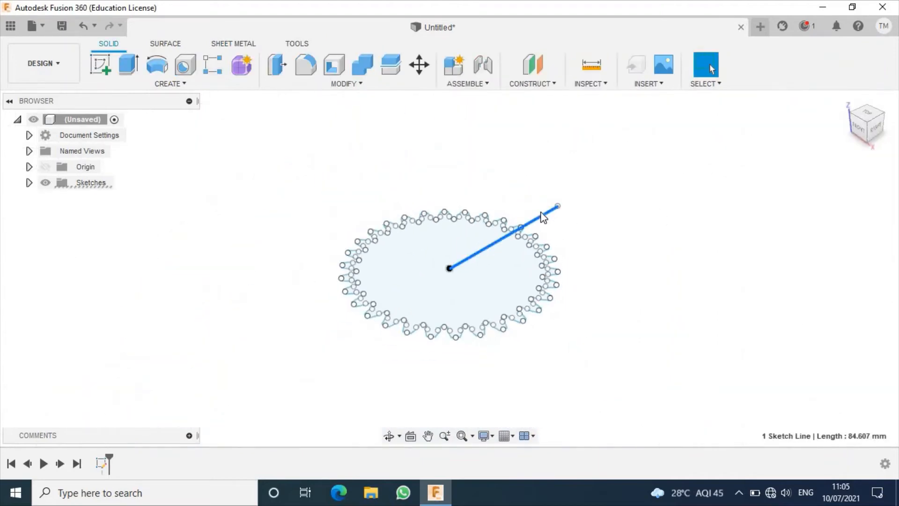
key(Delete)
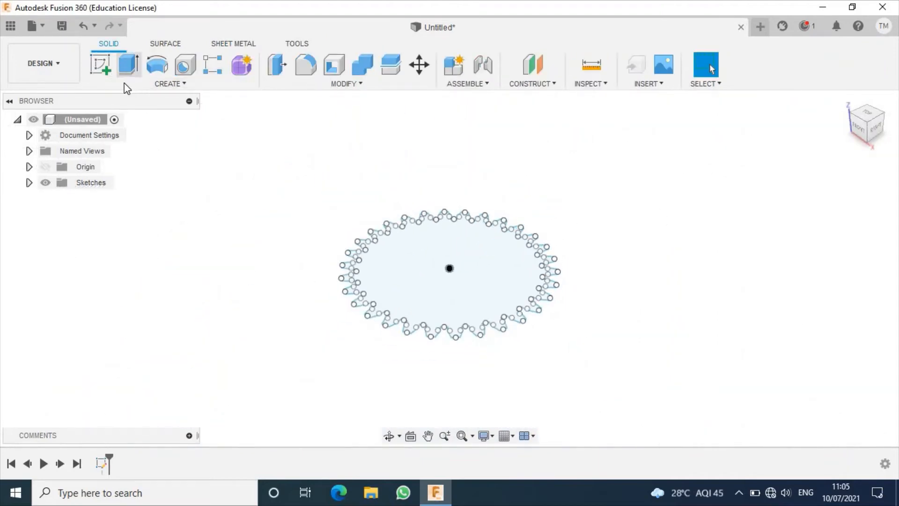
Sketch a 40 mm vertical line up from the origin on the front plane and finish the sketch.
click(111, 73)
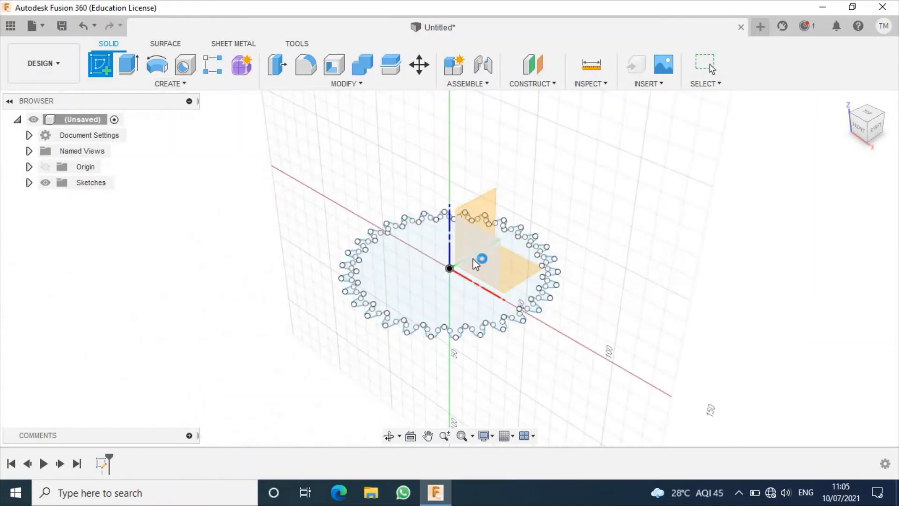
click(475, 263)
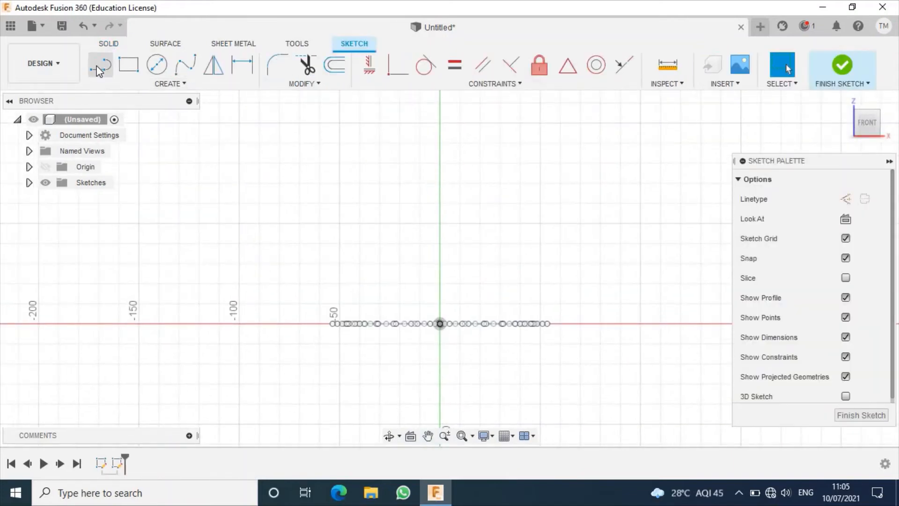
click(98, 70)
click(440, 323)
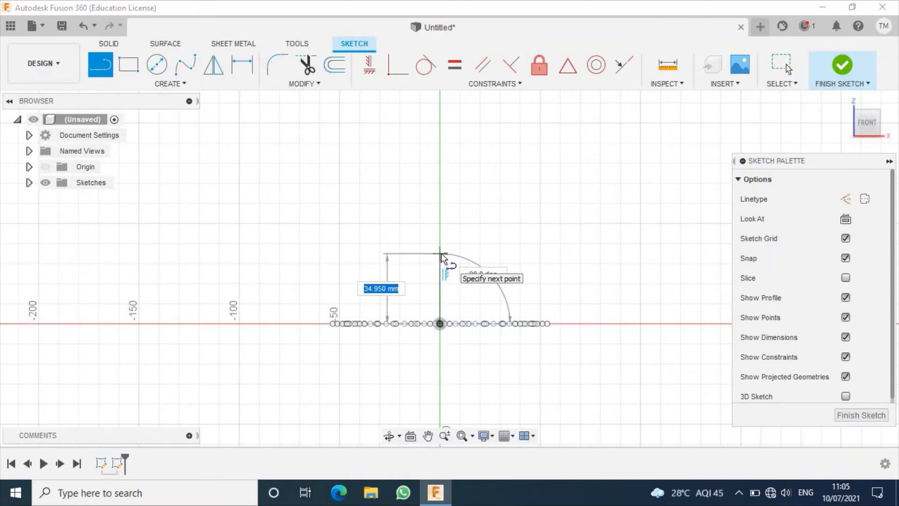
key(Tab)
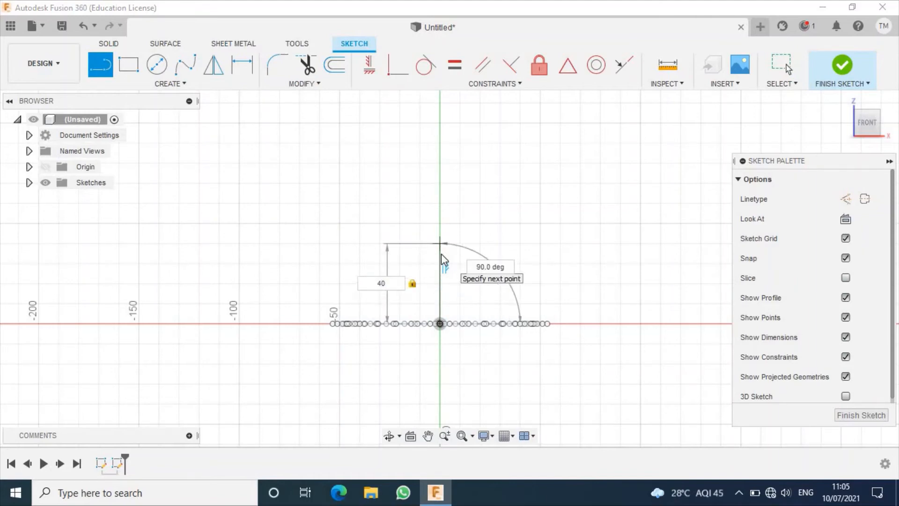
key(Return)
key(Escape)
click(842, 66)
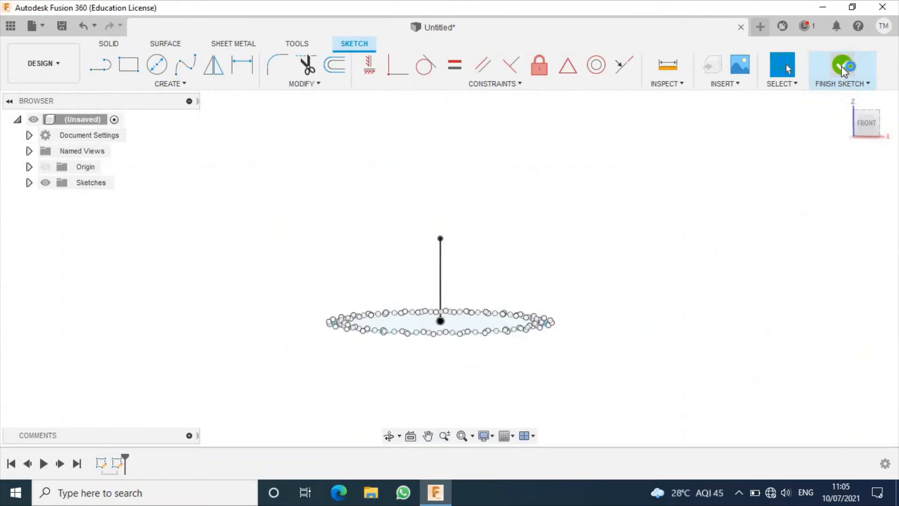
Sweep the gear profile as a new body along the vertical line with a twist angle of -15 degrees.
click(187, 86)
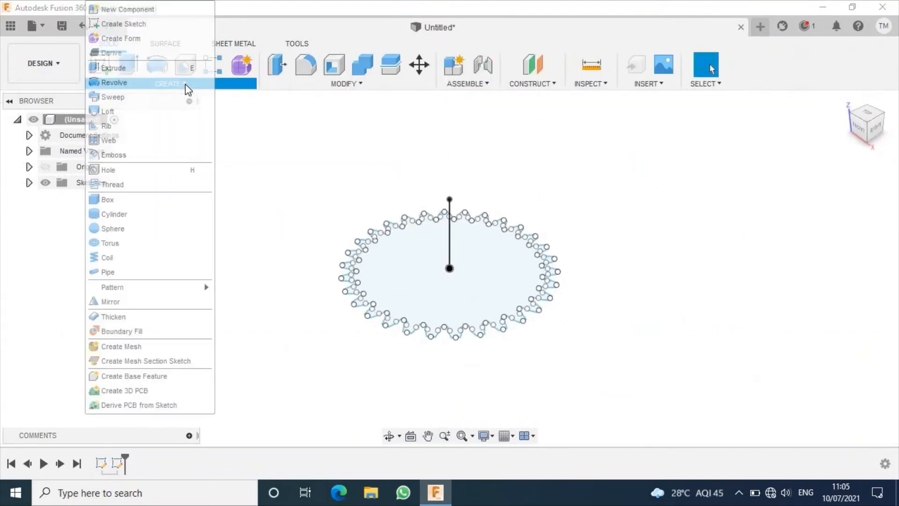
click(127, 93)
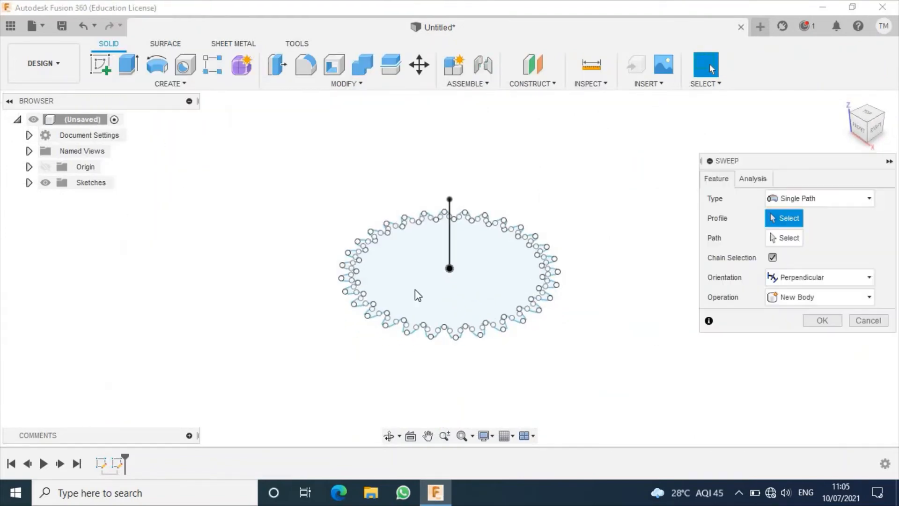
click(456, 297)
click(791, 239)
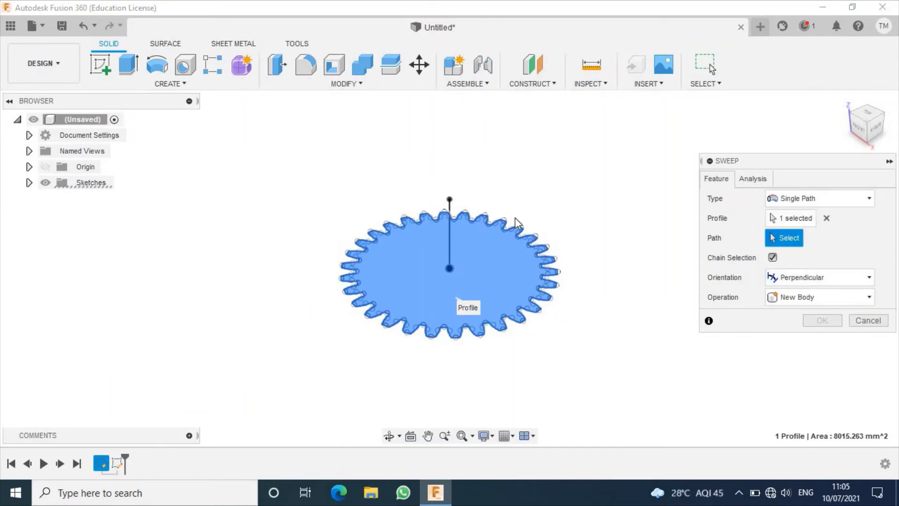
click(447, 207)
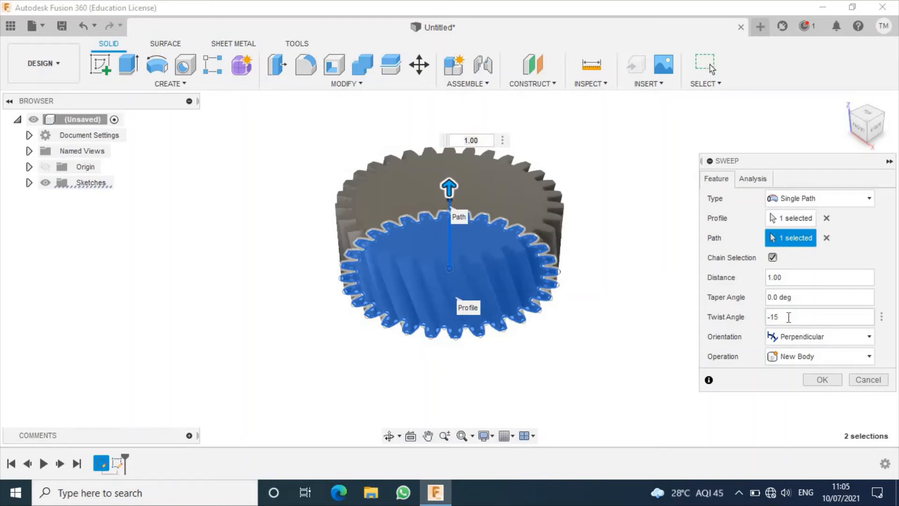
click(823, 380)
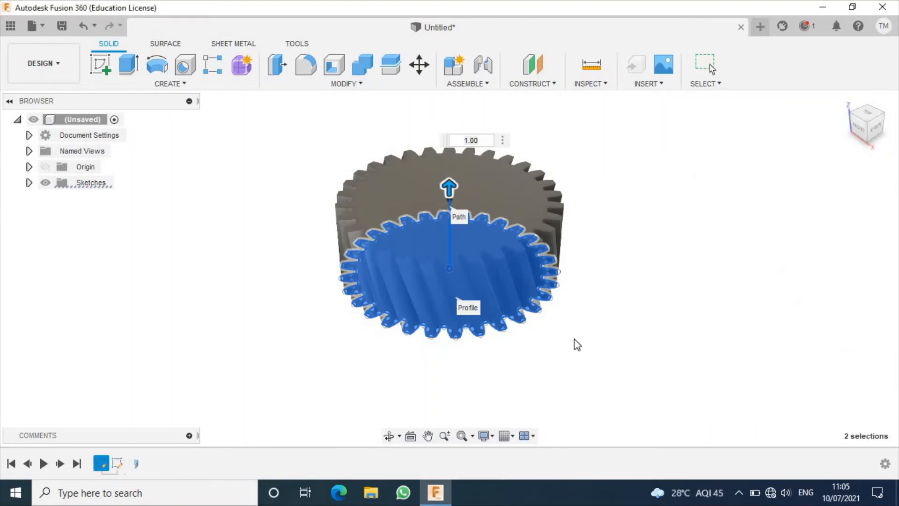
Sketch a 60 mm diameter circle at the centre of the gear's upper face and finish the sketch.
click(99, 64)
click(430, 195)
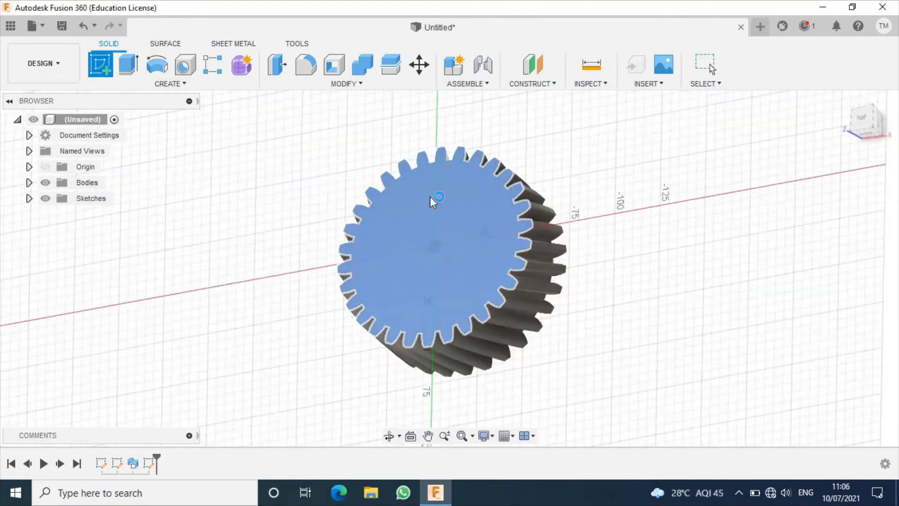
key(c)
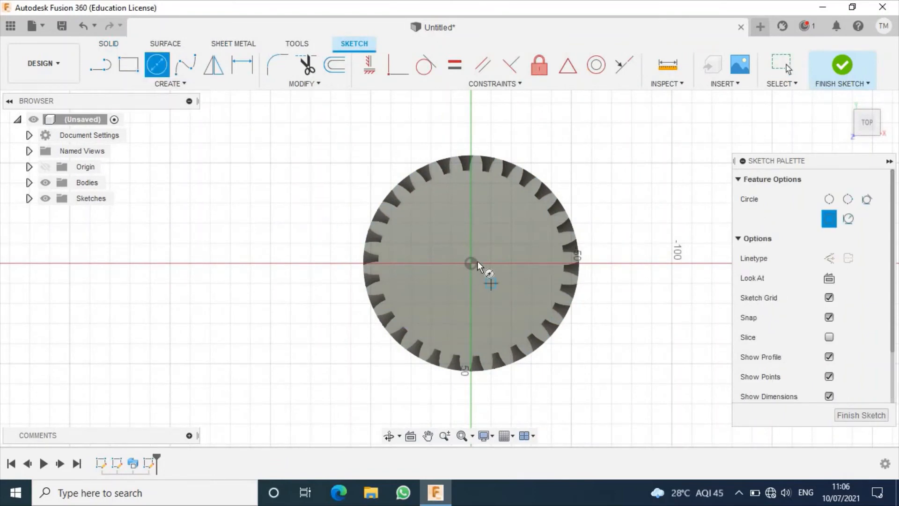
click(471, 263)
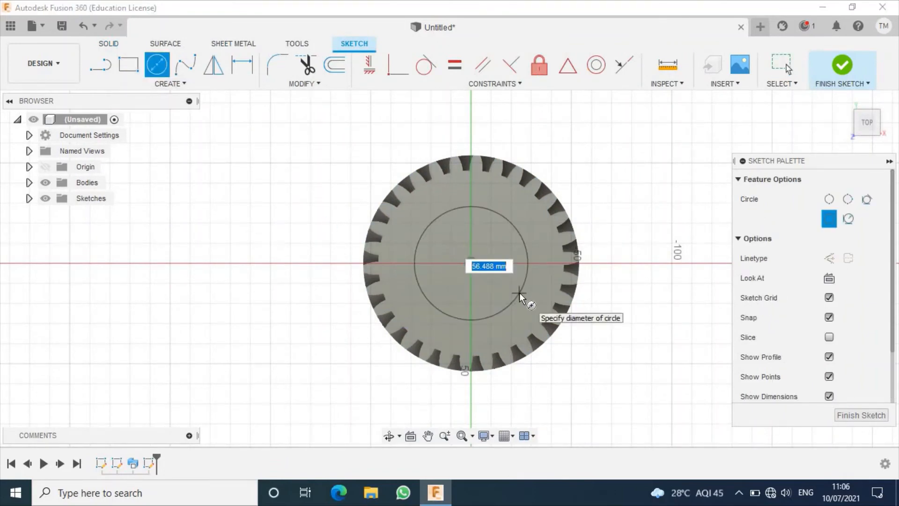
text(60)
key(Tab)
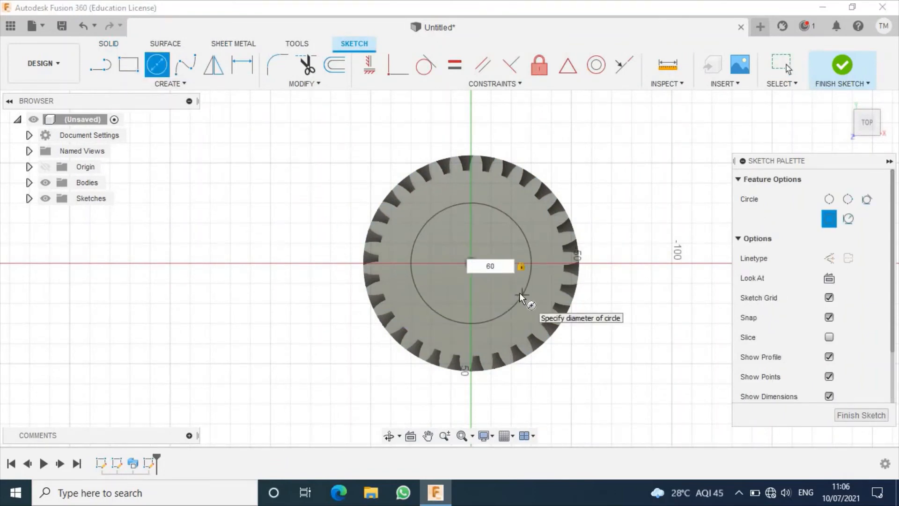
key(Return)
click(852, 68)
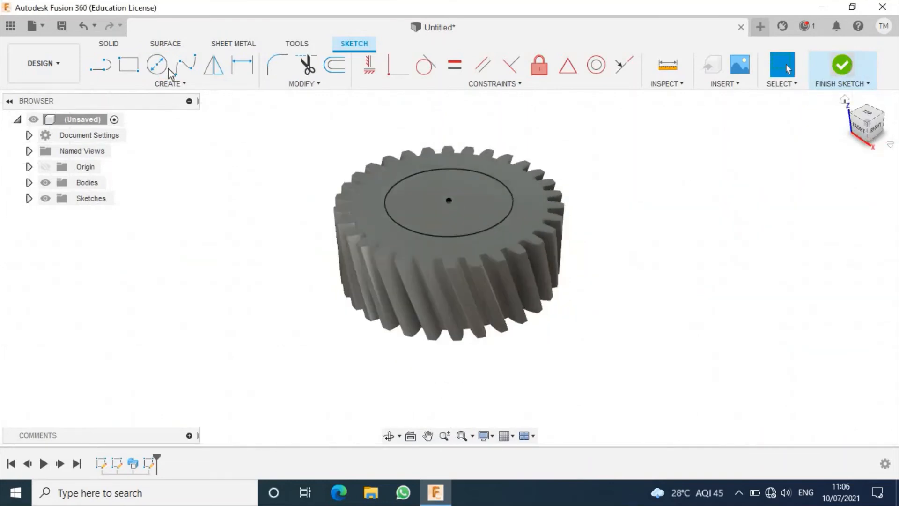
Extrude the 60 mm circle upward by 16 mm to form the gear's hub.
click(126, 75)
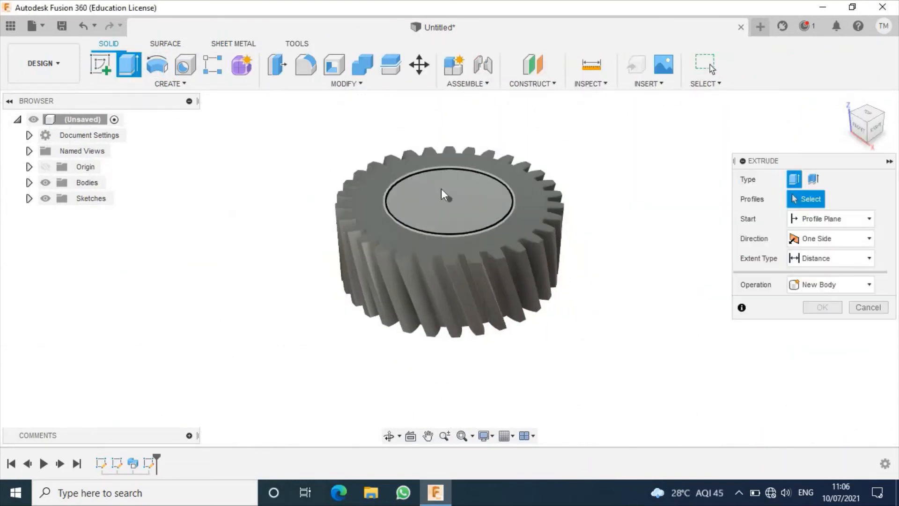
click(443, 190)
text(1)
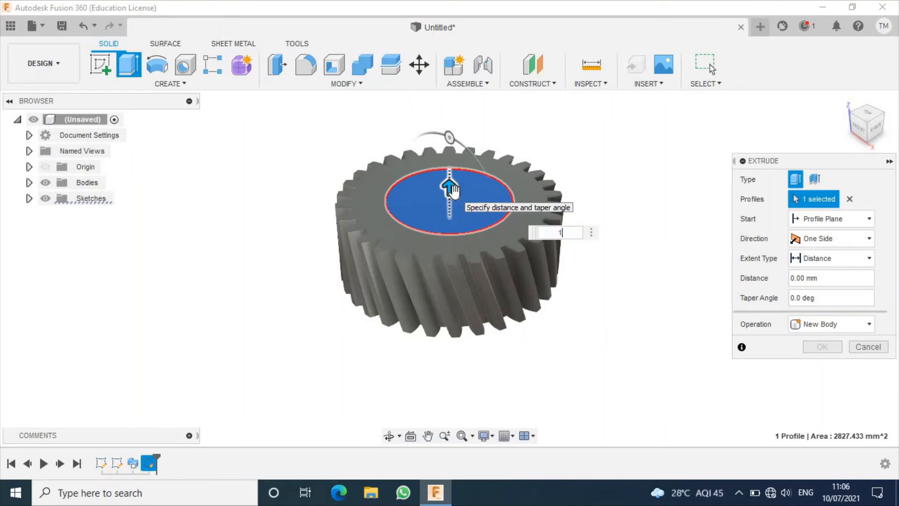
text(6)
key(Return)
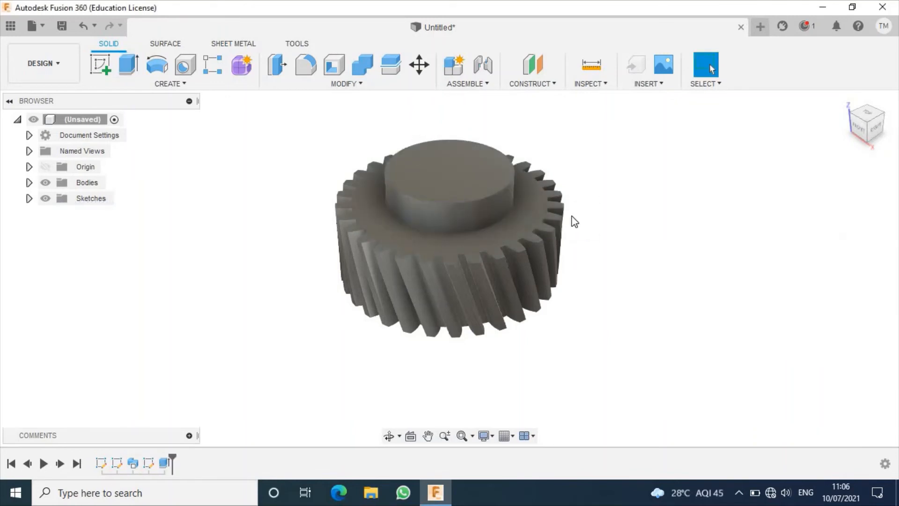
Fillet the hub's upper rim and the edge where it meets the gear face with a 2 mm radius.
click(306, 65)
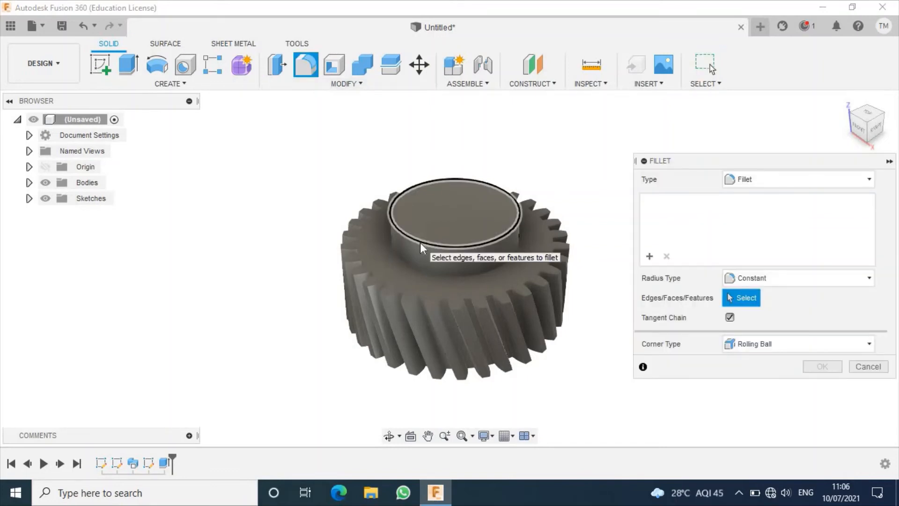
click(421, 243)
click(419, 272)
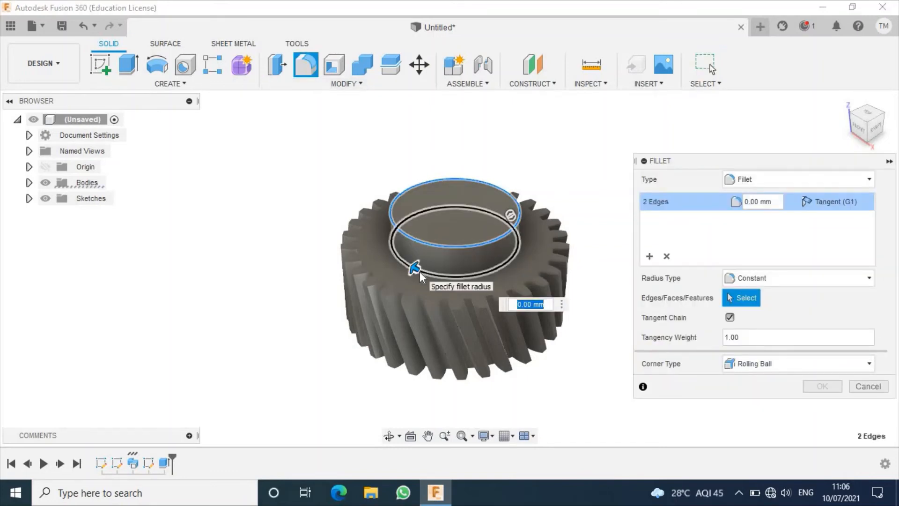
text(2)
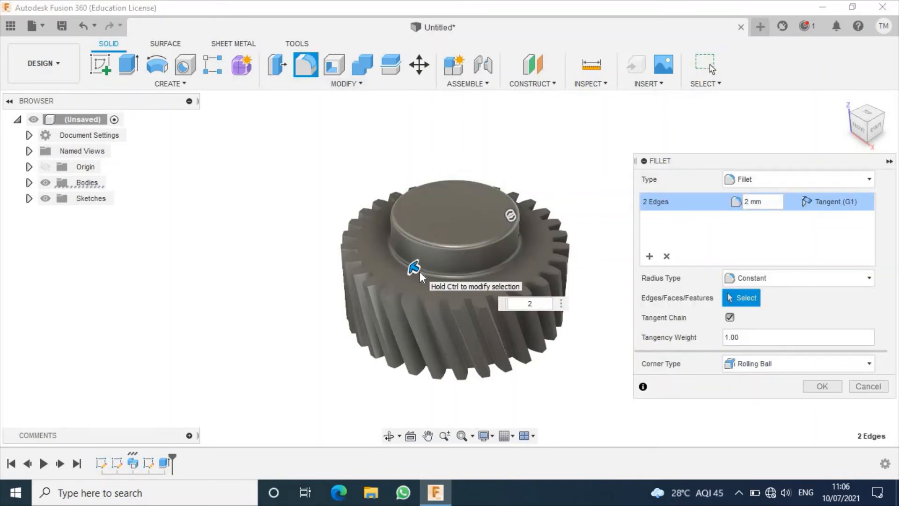
key(Return)
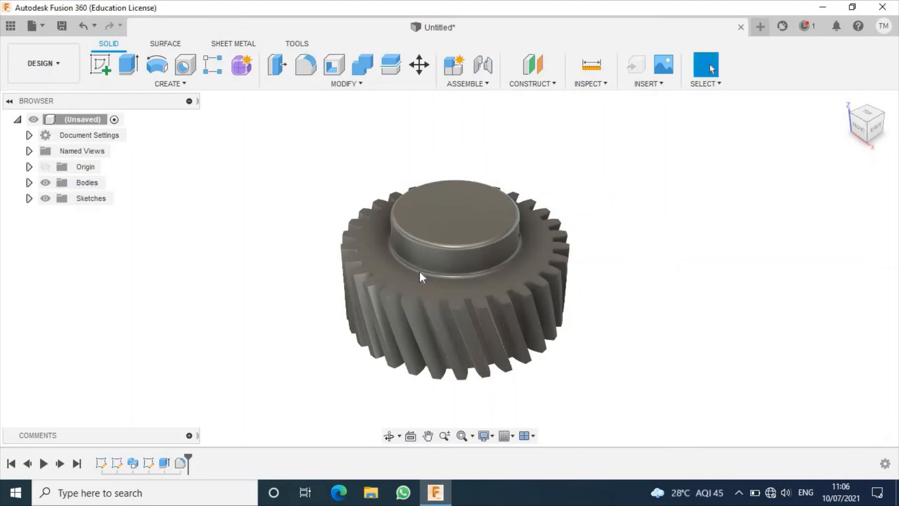
Start a sketch on the hub's upper face and draw a 40 mm diameter circle at its centre.
click(101, 63)
click(460, 214)
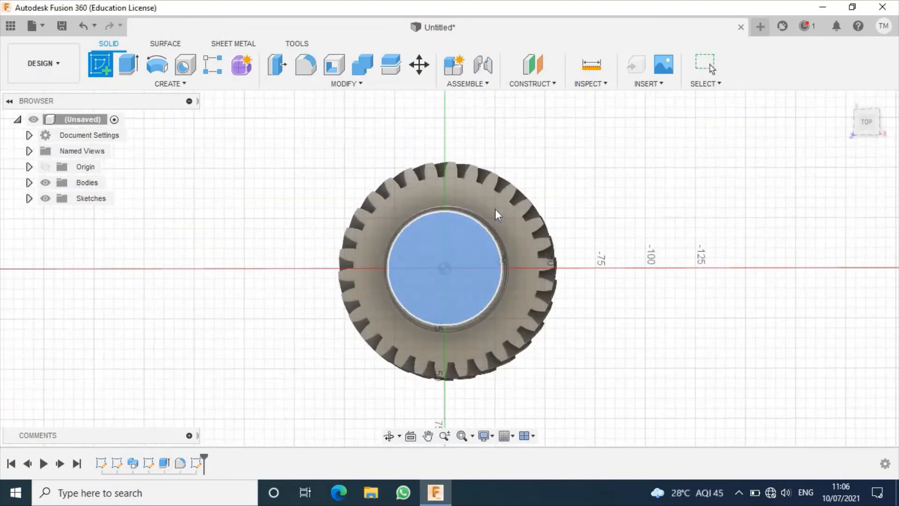
key(c)
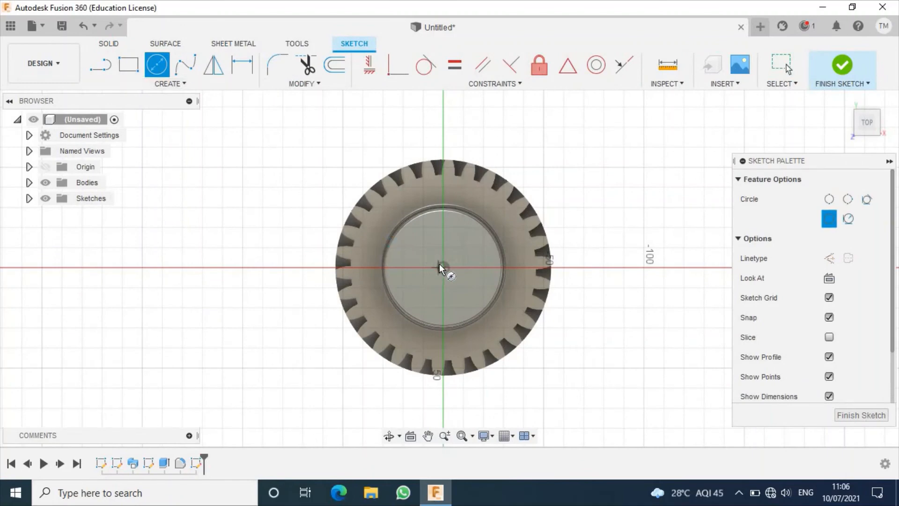
click(443, 268)
text(40)
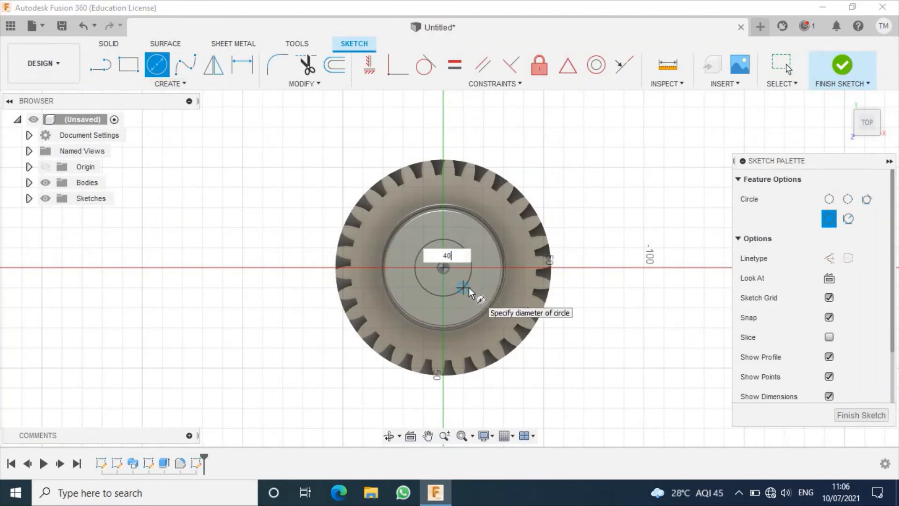
key(Return)
key(Escape)
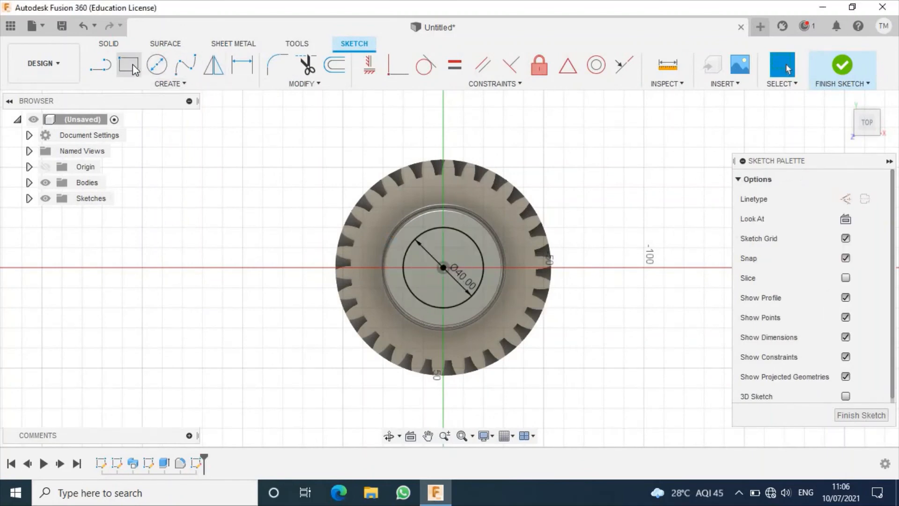
Draw a center rectangle 10 mm wide and 6 mm high where the 40 mm circle crosses the horizontal axis, and finish the sketch.
key(r)
click(178, 87)
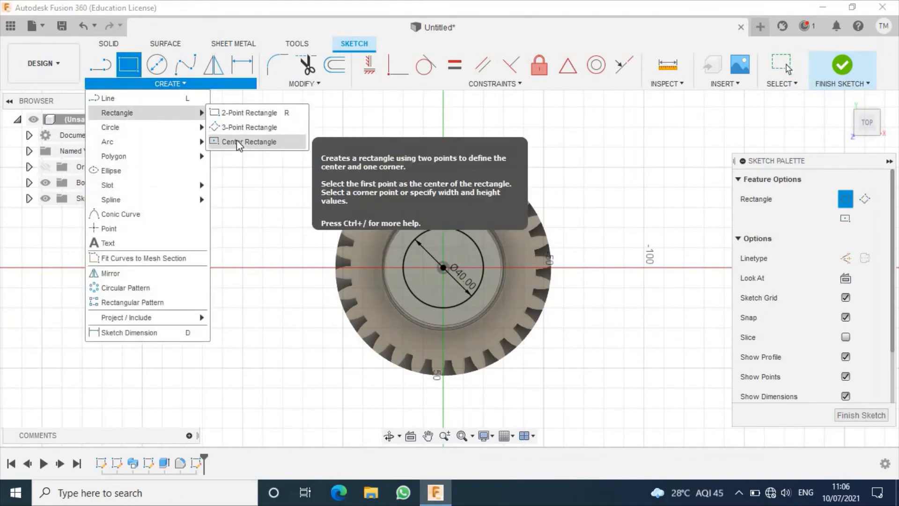
click(238, 141)
scroll(470, 265, up, 5)
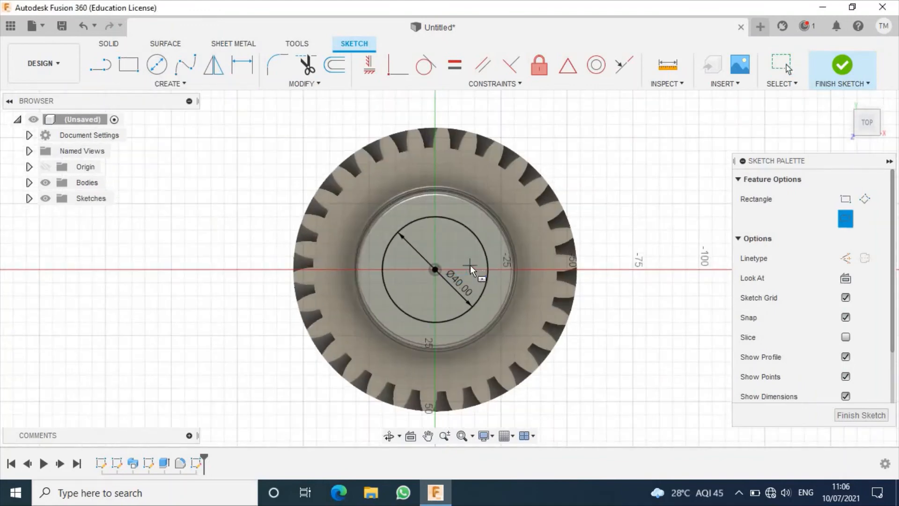
click(497, 270)
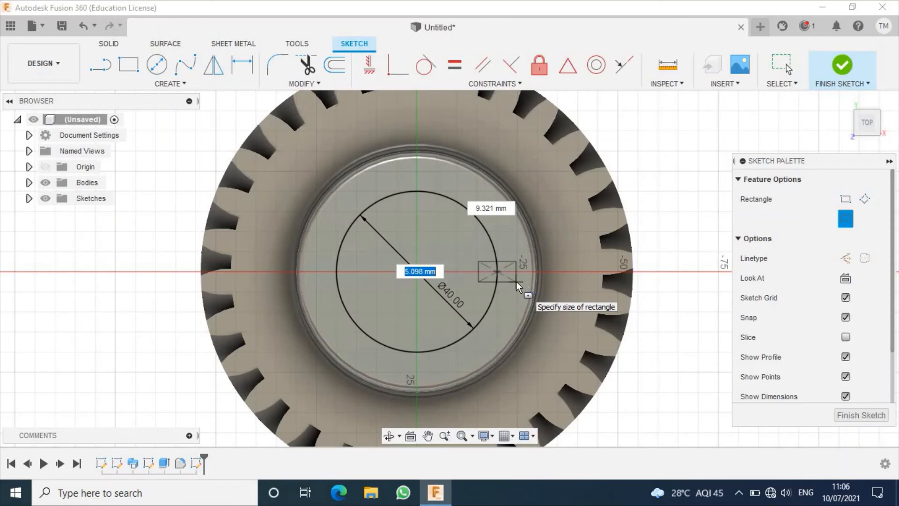
text(6)
key(Tab)
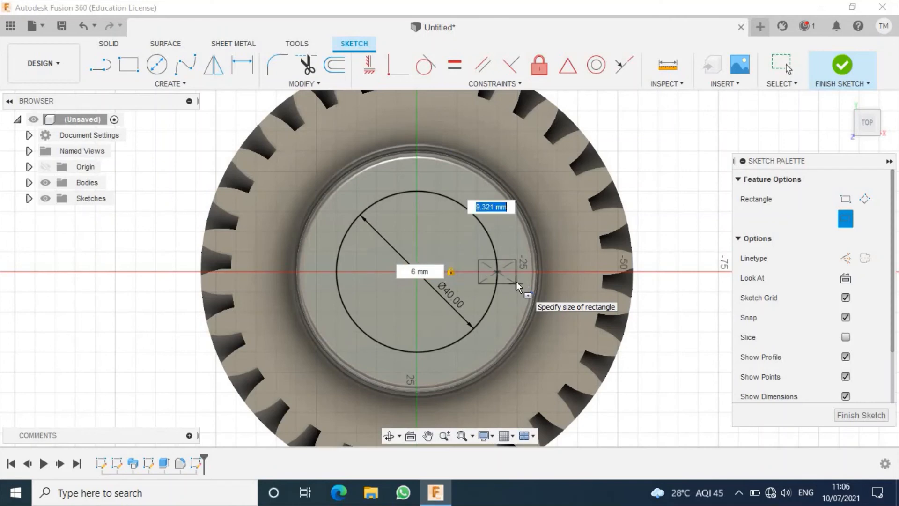
text(10)
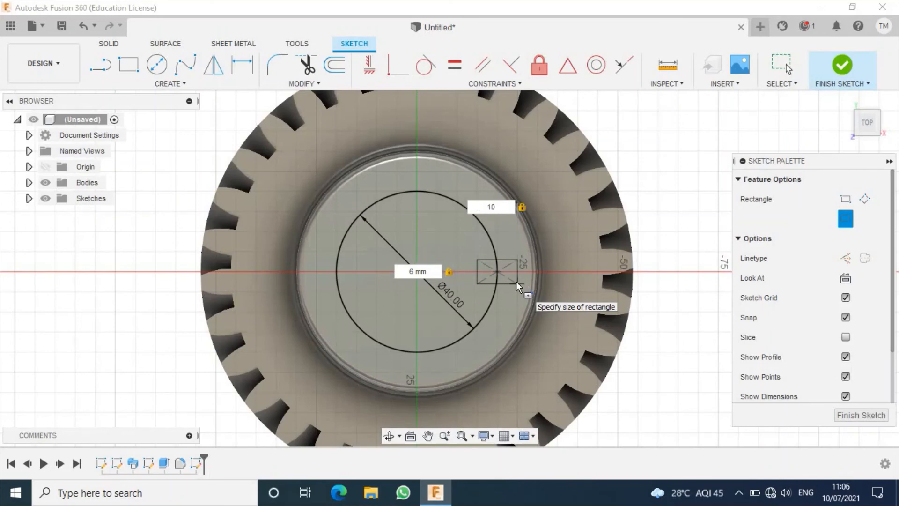
key(Return)
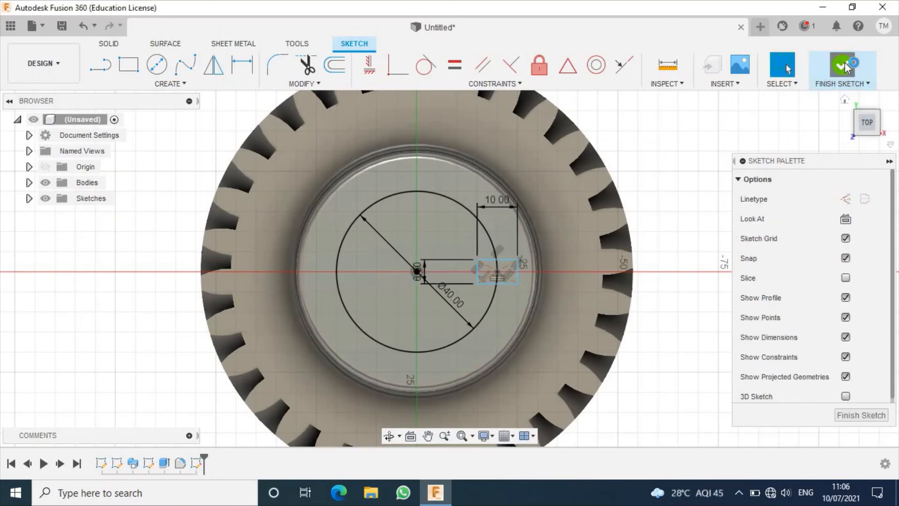
click(845, 100)
Cut the 40 mm circle and the keyway rectangle down through the whole gear with Extrude.
click(134, 68)
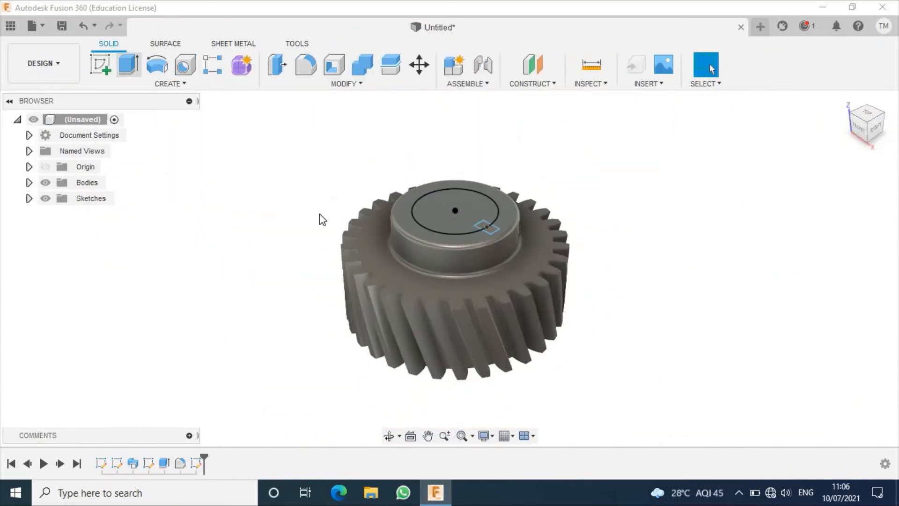
click(870, 287)
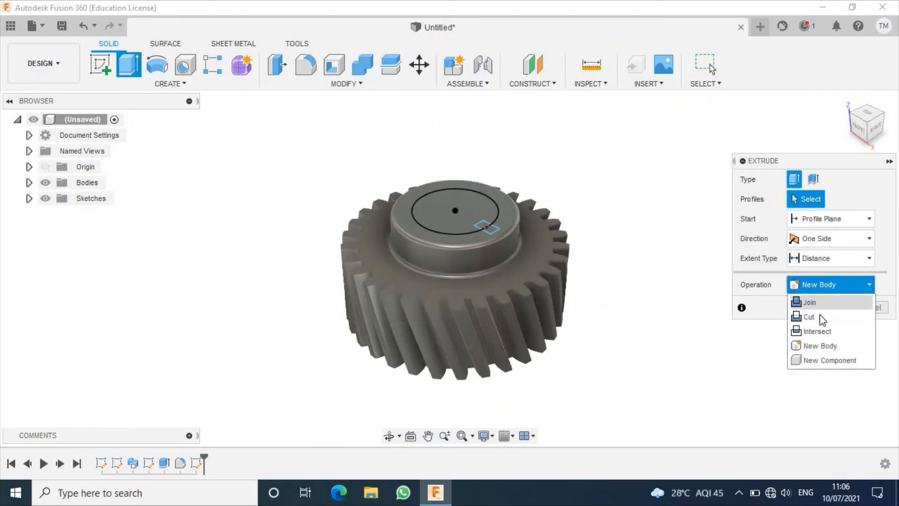
click(813, 316)
click(490, 231)
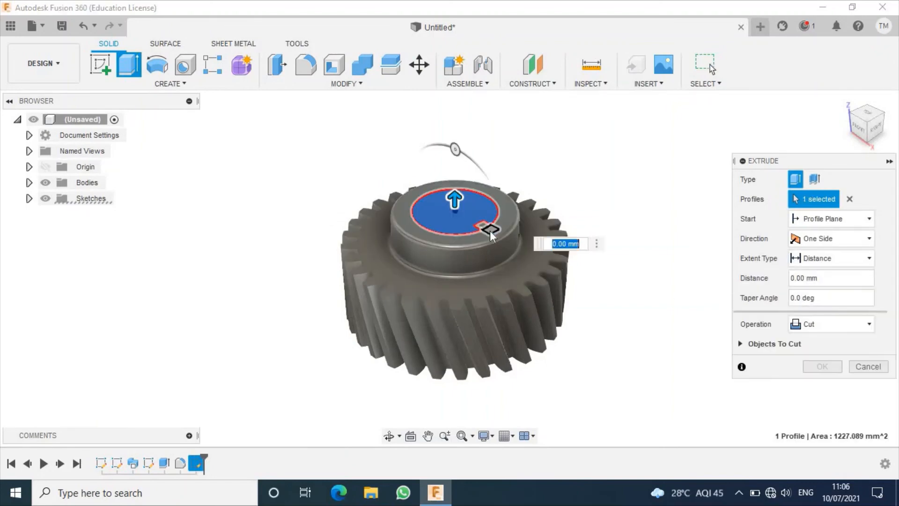
click(467, 212)
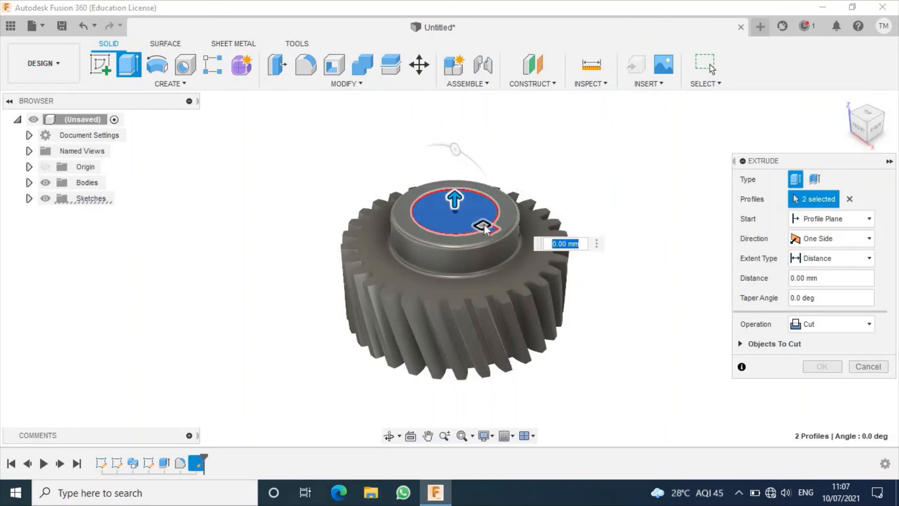
click(484, 226)
drag(483, 218, 478, 424)
click(823, 368)
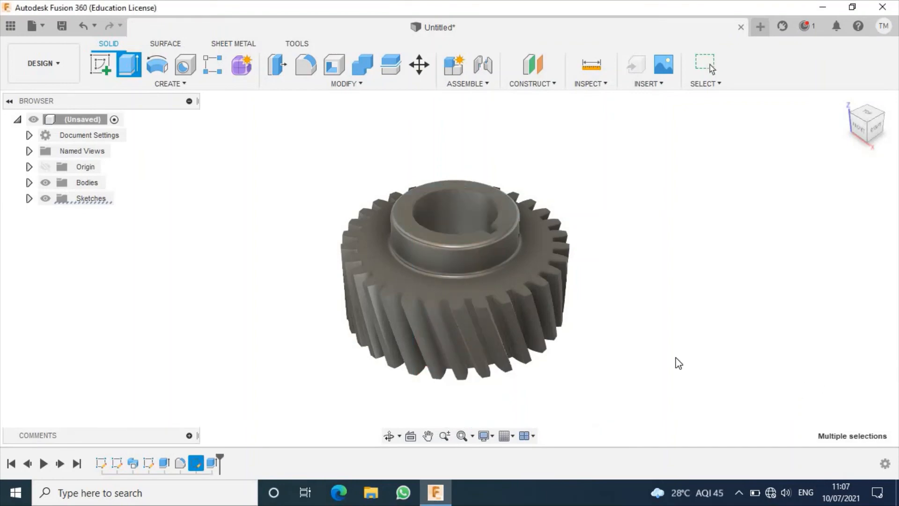
click(389, 436)
drag(462, 316, 514, 312)
middle_drag(609, 300, 600, 329)
key(Escape)
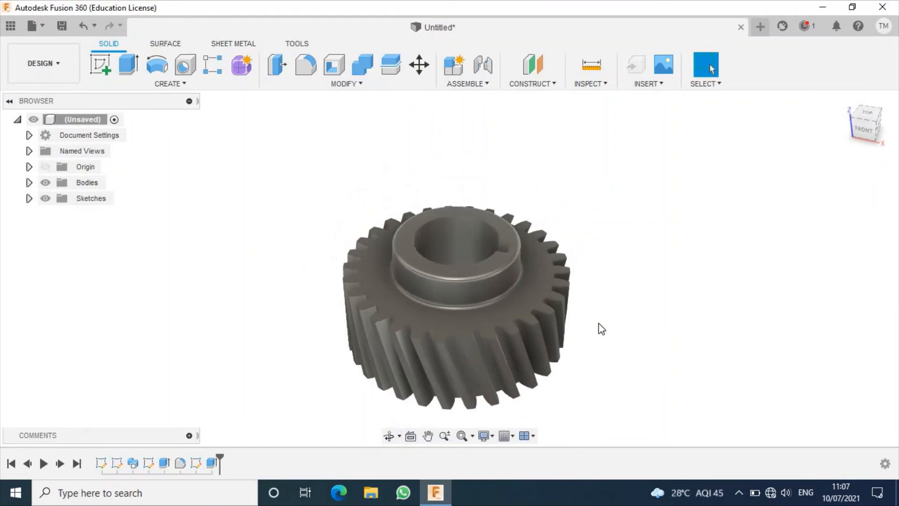